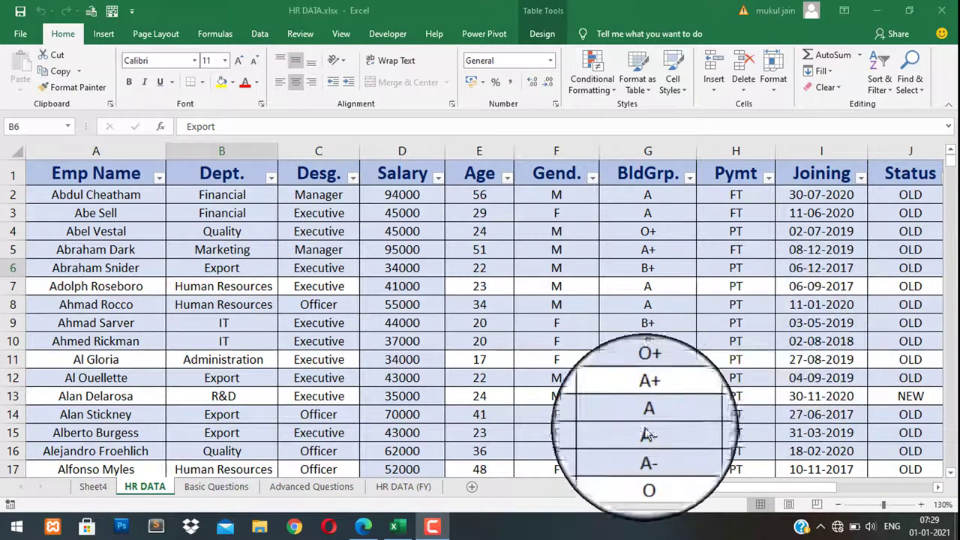
# - Examine the full list of HR analysis questions on the Advanced Questions sheet, ending at question 1
pyautogui.click(311, 487)
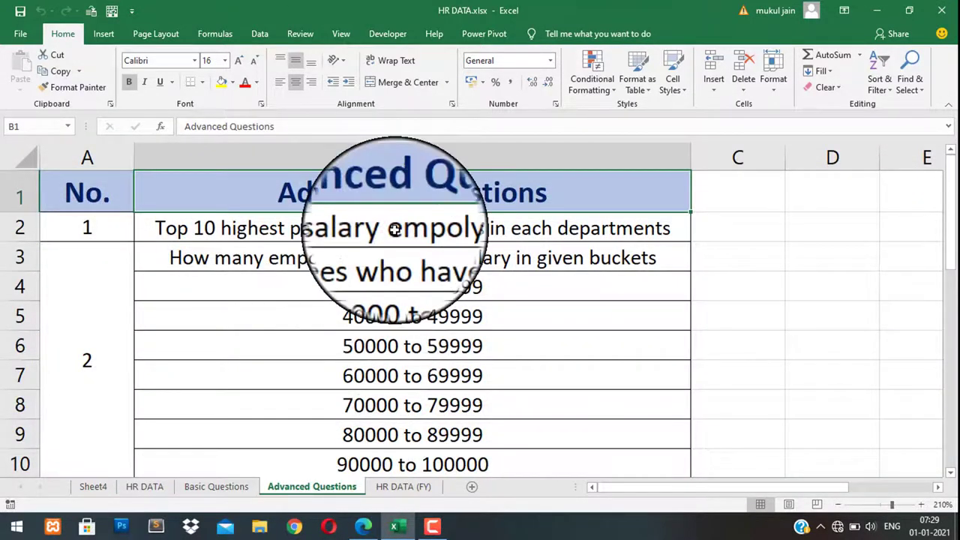
pyautogui.press('Down')
pyautogui.press('Left')
pyautogui.press('Down')
pyautogui.press('Right')
pyautogui.press('Down')
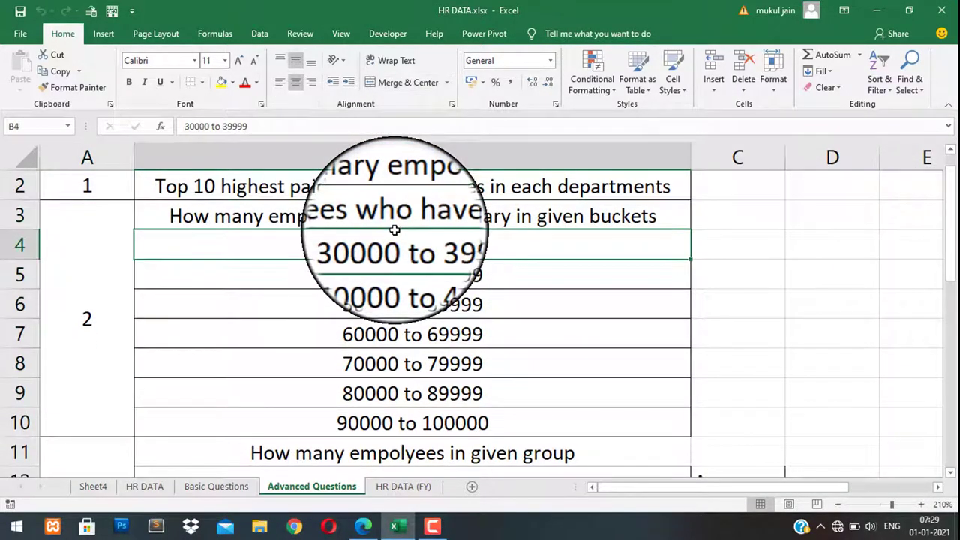
pyautogui.press('Down')
pyautogui.press('Down')
pyautogui.press('Down')
pyautogui.press('Down')
pyautogui.press('Down')
pyautogui.press('Down')
pyautogui.press('Down')
pyautogui.press('Down')
pyautogui.press('Down')
pyautogui.press('Down')
pyautogui.press('Down')
pyautogui.press('Down')
pyautogui.press('Down')
pyautogui.press('Down')
pyautogui.press('Down')
pyautogui.press('Down')
pyautogui.press('Down')
pyautogui.press('Down')
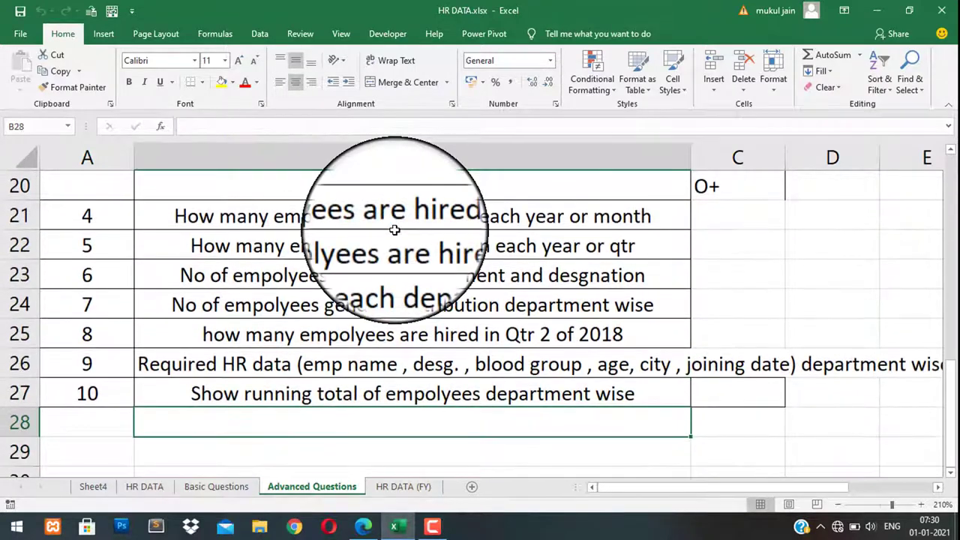
pyautogui.press('Up')
pyautogui.press('Up')
pyautogui.press('Up')
pyautogui.press('Up')
pyautogui.press('Up')
pyautogui.press('Up')
pyautogui.press('Up')
pyautogui.press('Up')
pyautogui.press('Up')
pyautogui.press('Up')
pyautogui.press('Up')
pyautogui.press('Up')
pyautogui.press('Up')
pyautogui.press('Up')
pyautogui.press('Up')
pyautogui.press('Up')
pyautogui.press('Up')
pyautogui.press('Up')
pyautogui.press('Up')
pyautogui.press('Up')
pyautogui.press('Down')
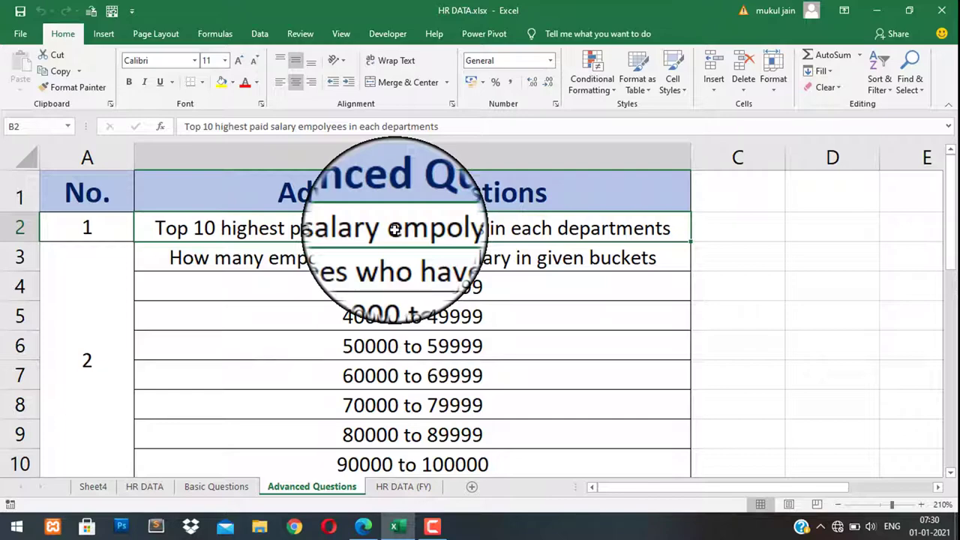
# - Review the column headers of the employee table on the HR DATA sheet, from Emp Name through BadHires
pyautogui.click(143, 487)
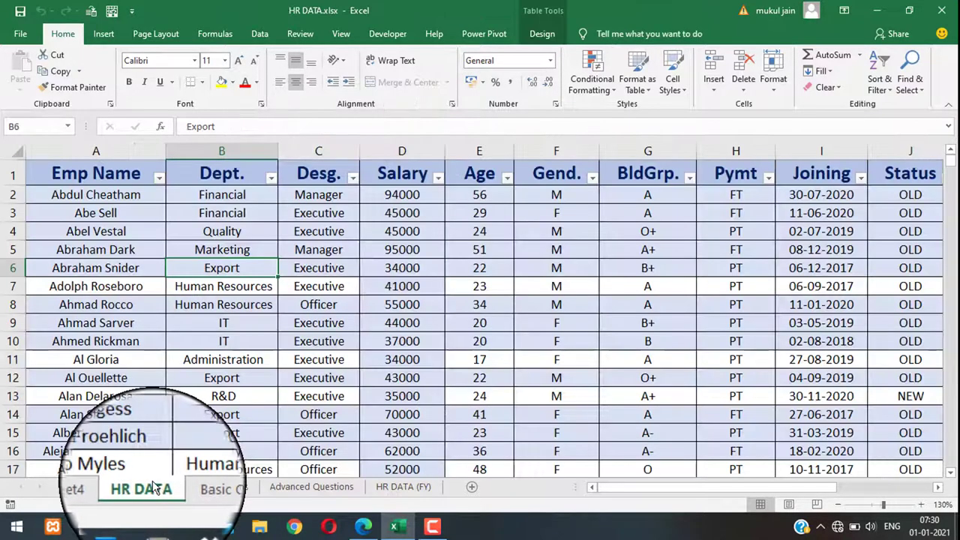
pyautogui.click(192, 228)
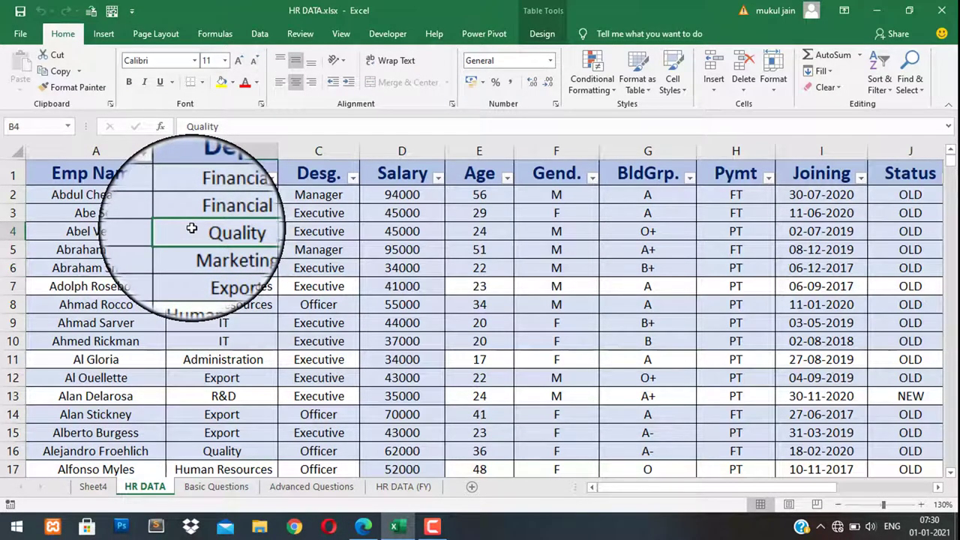
pyautogui.press('Left')
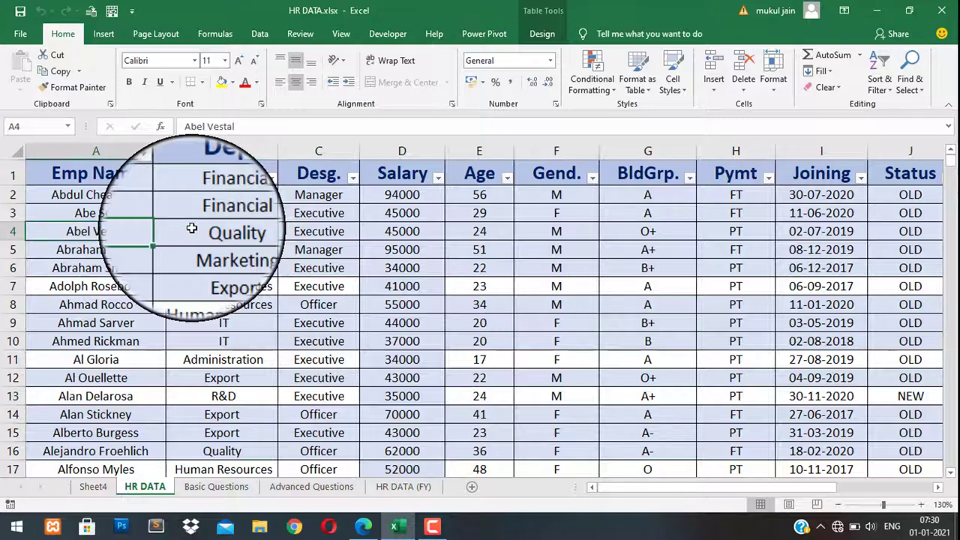
pyautogui.press('Up')
pyautogui.press('Up')
pyautogui.press('Up')
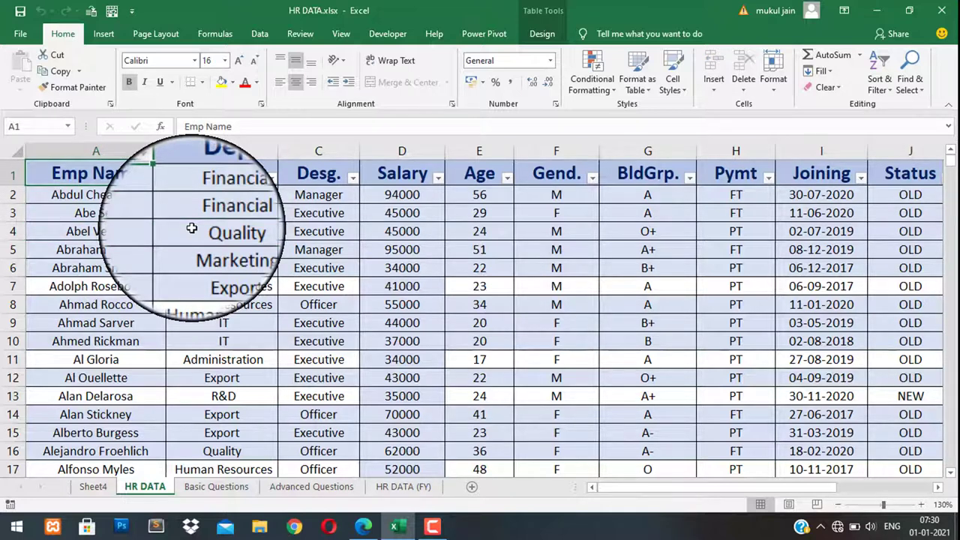
pyautogui.press('Right')
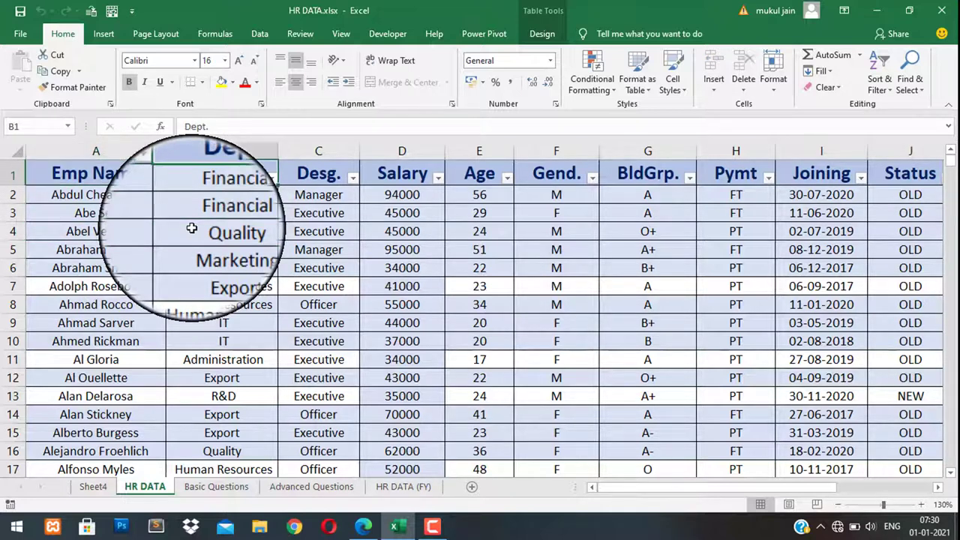
pyautogui.press('Right')
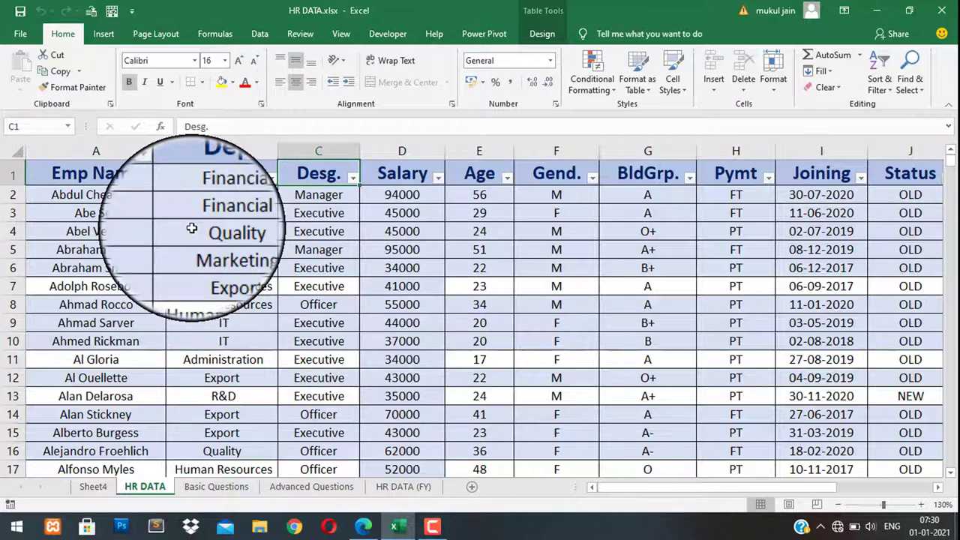
pyautogui.press('Right')
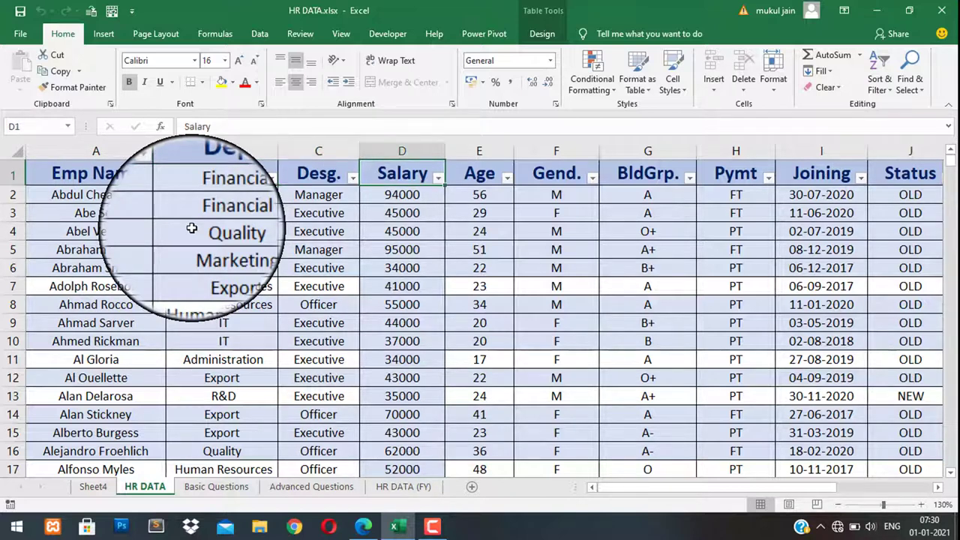
pyautogui.press('Right')
pyautogui.press('Right')
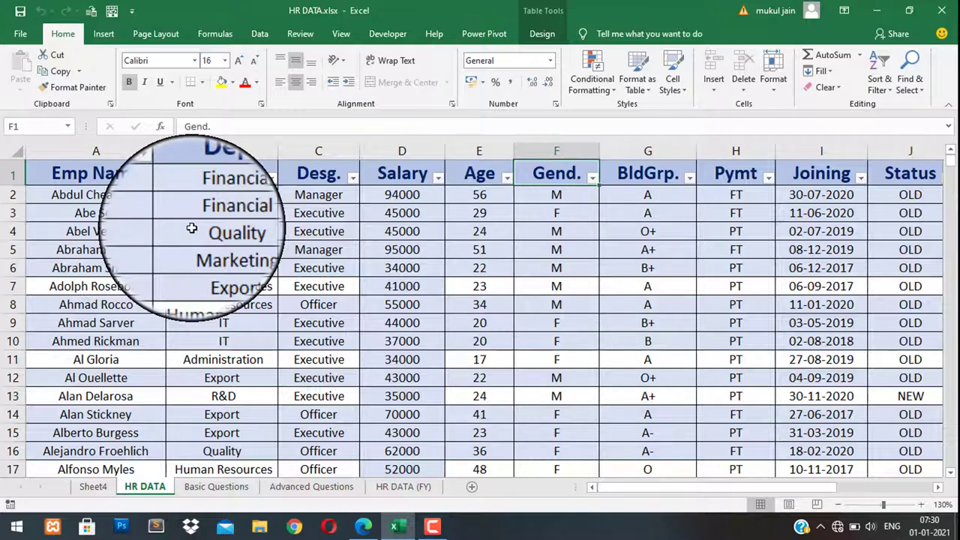
pyautogui.press('Right')
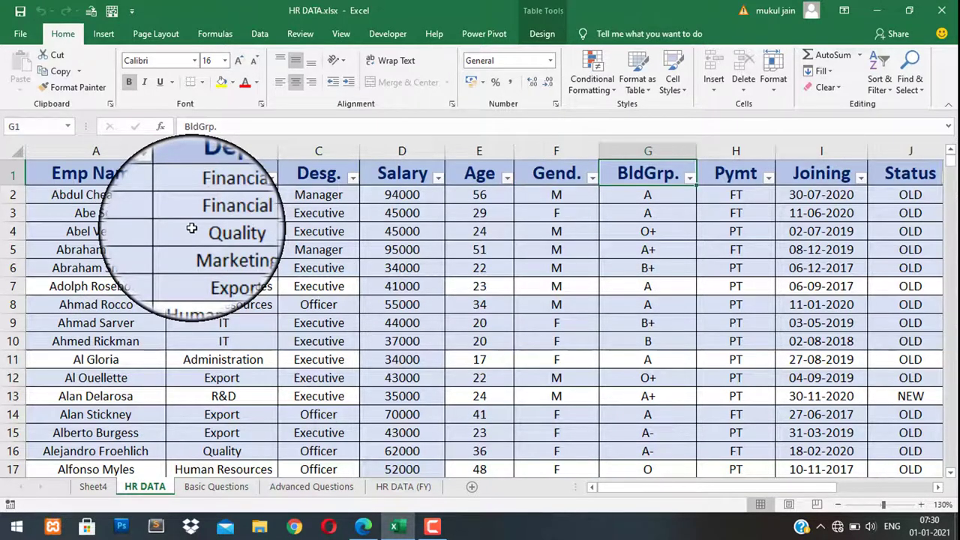
pyautogui.press('Right')
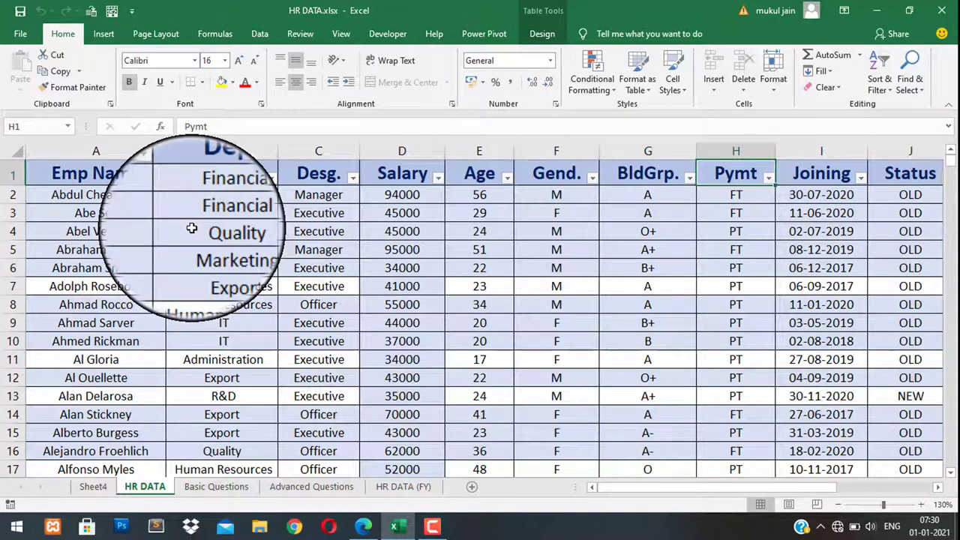
pyautogui.press('Right')
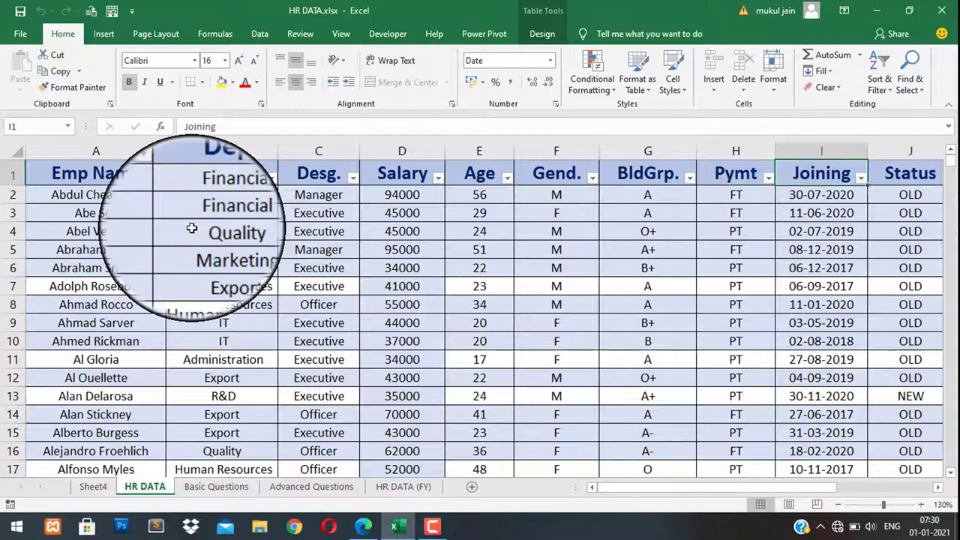
pyautogui.press('Right')
pyautogui.press('Right')
pyautogui.press('Right')
pyautogui.press('Right')
pyautogui.press('Right')
pyautogui.press('Left')
pyautogui.press('Left')
pyautogui.press('Left')
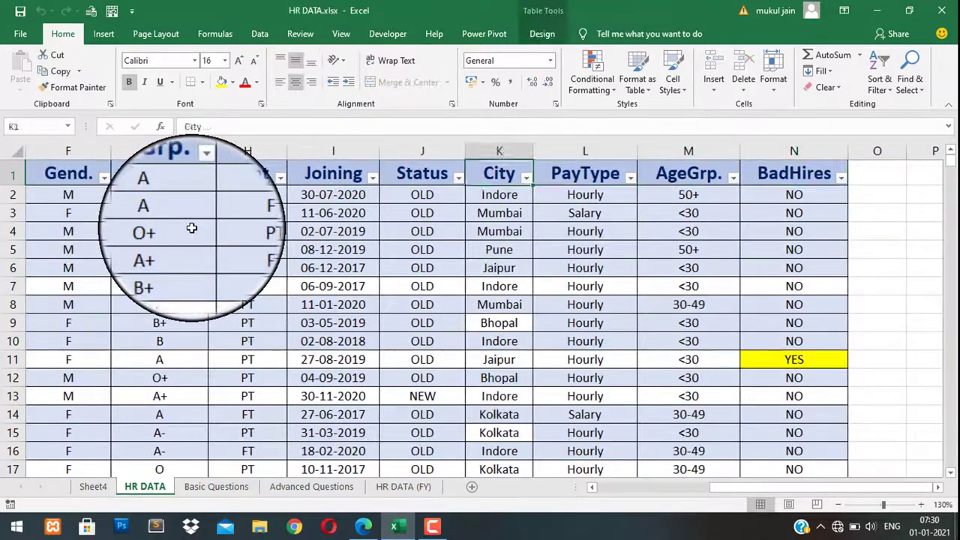
pyautogui.press('Left')
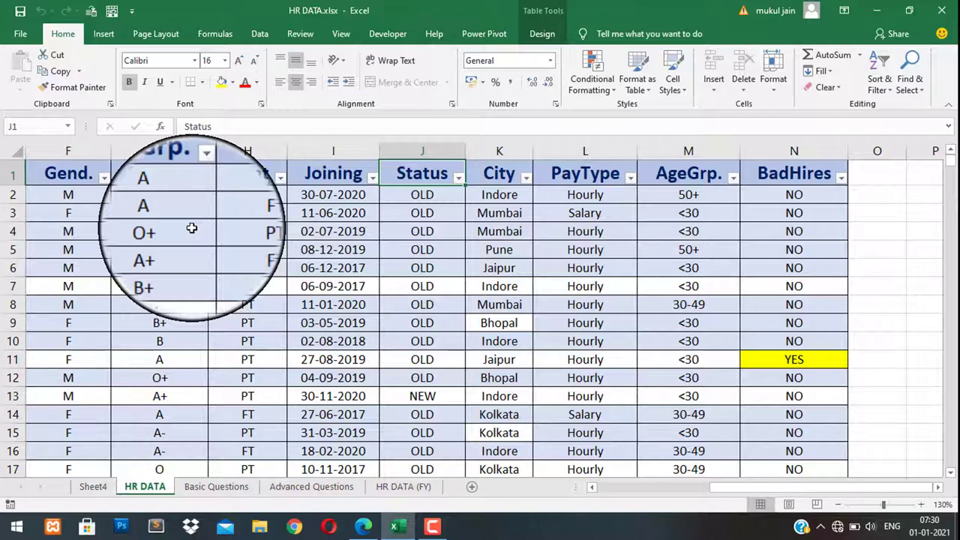
pyautogui.press('Right')
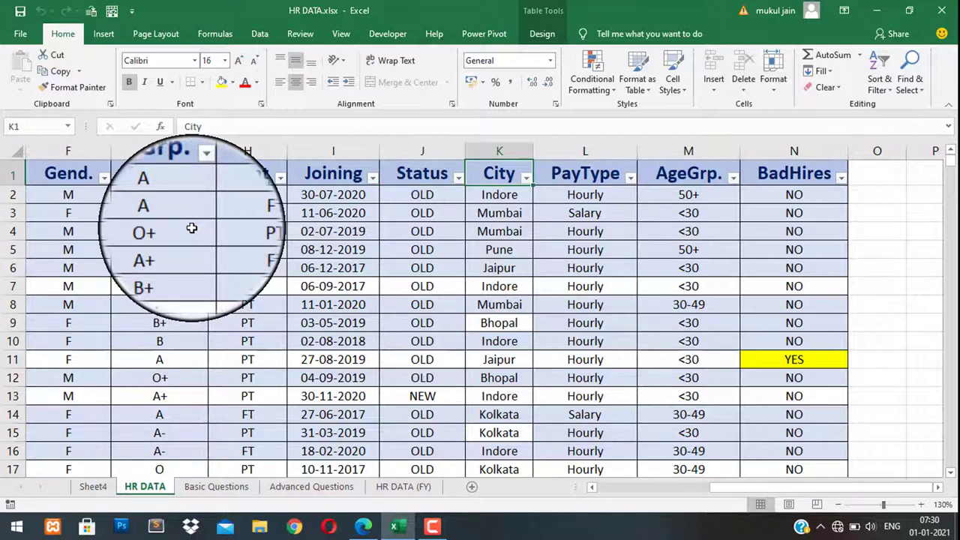
pyautogui.press('Left')
pyautogui.press('Right')
pyautogui.press('Right')
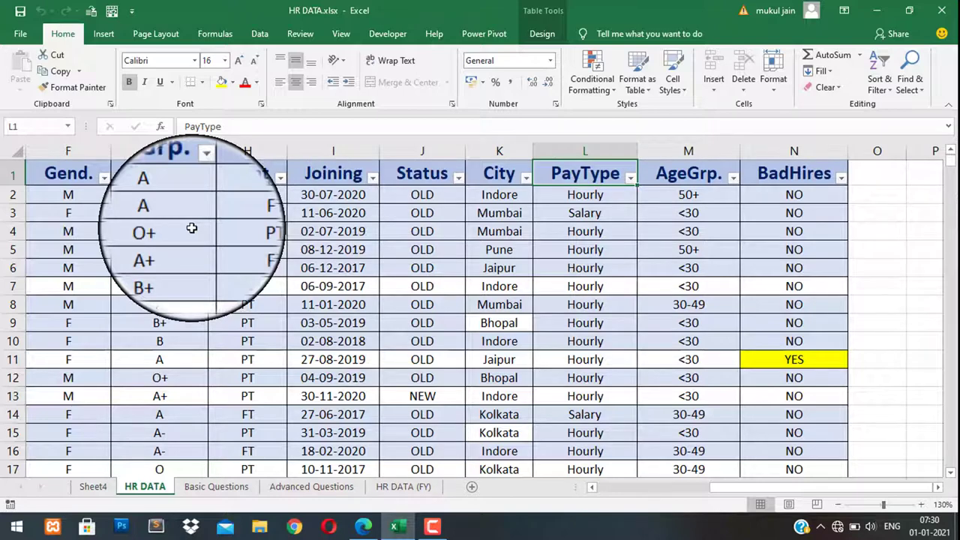
# - Inspect the PayType column down to its last row and return to its header
pyautogui.press('Down')
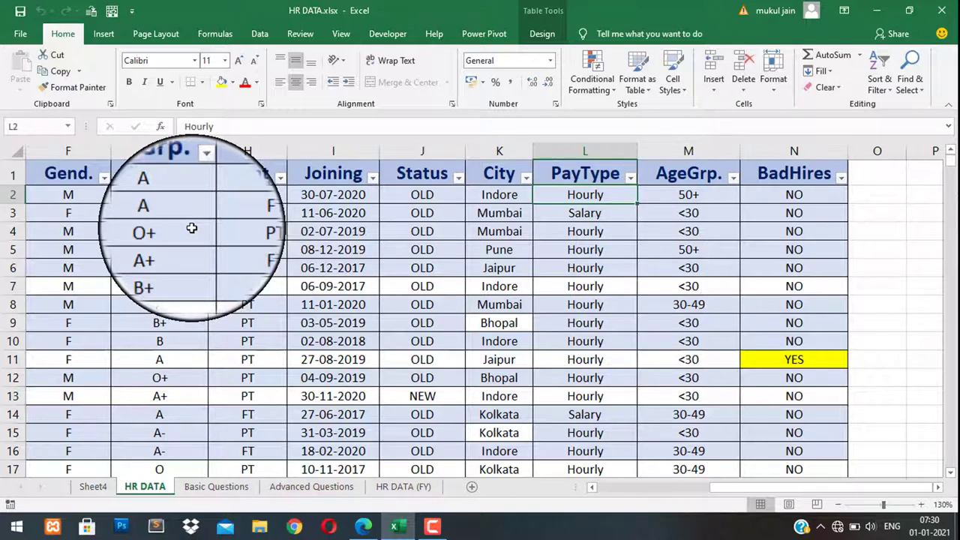
pyautogui.hotkey('ctrl', 'Down')
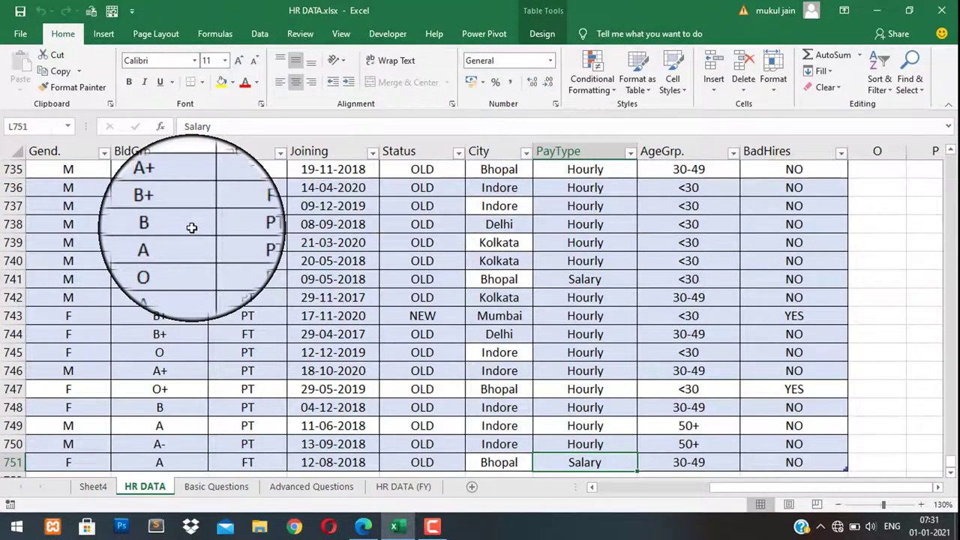
pyautogui.hotkey('ctrl', 'Up')
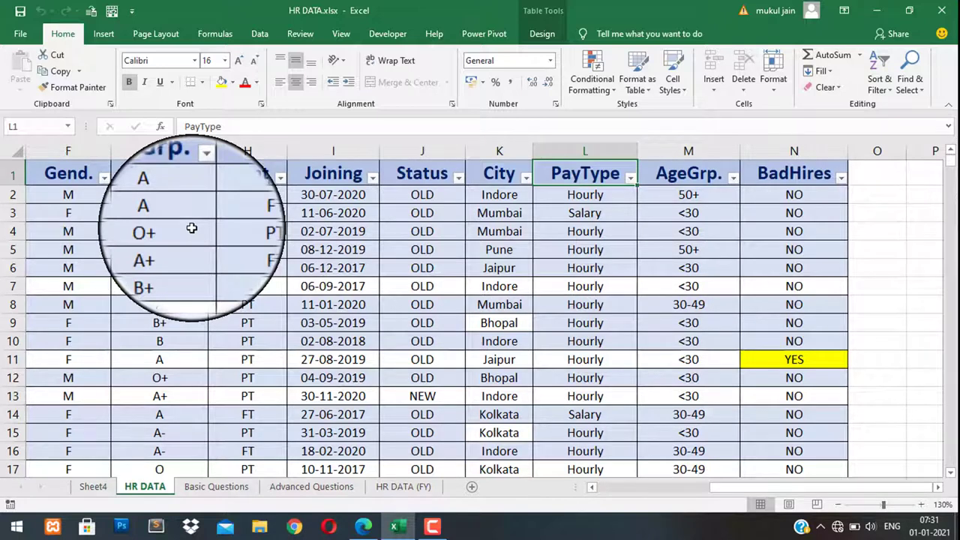
# - Examine the AgeGrp. filter options and the highlighted BadHires entry, ending at the Emp Name header
pyautogui.press('Right')
pyautogui.hotkey('alt', 'Down')
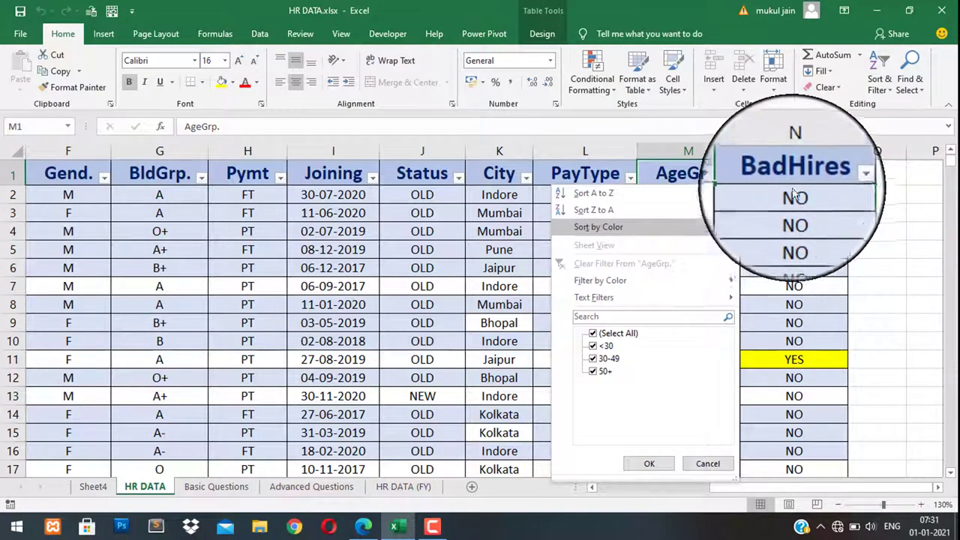
pyautogui.click(799, 181)
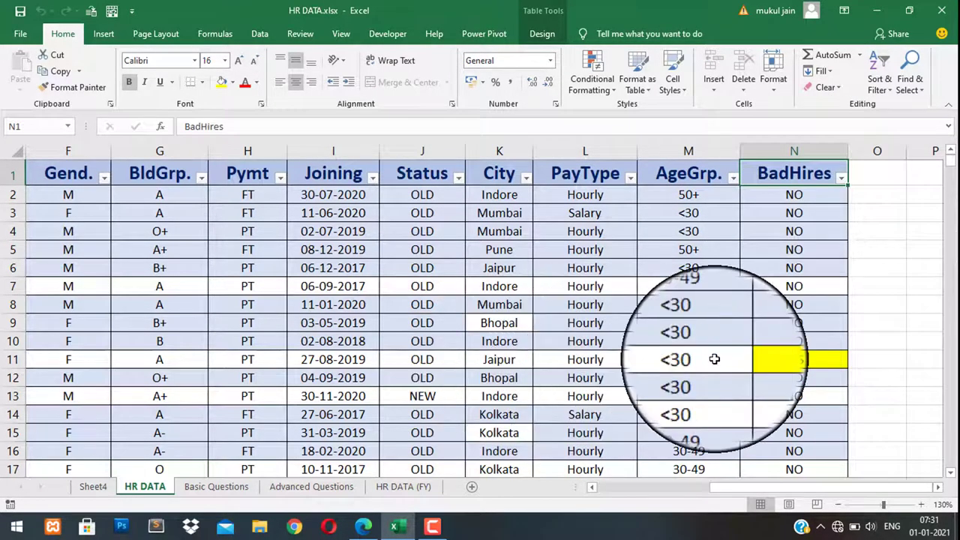
pyautogui.click(796, 359)
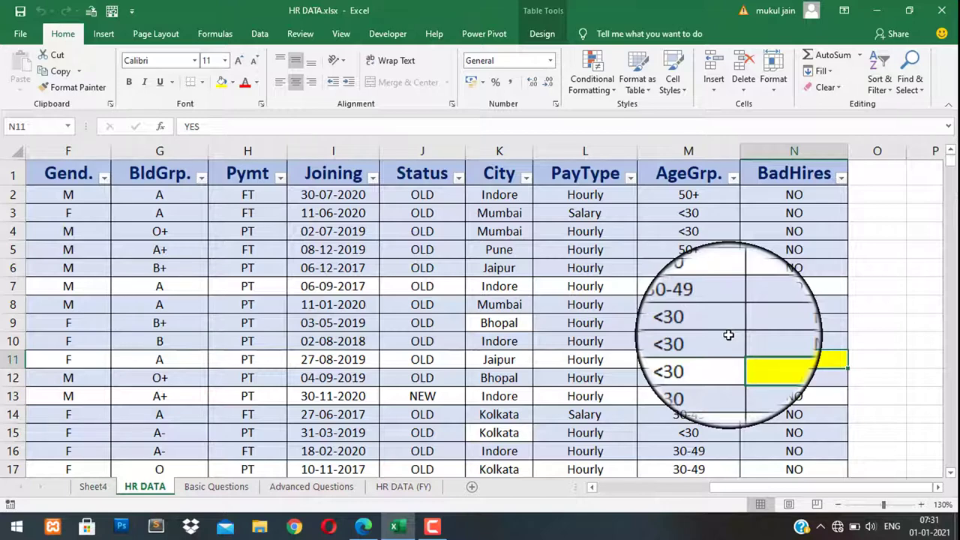
pyautogui.press('Home')
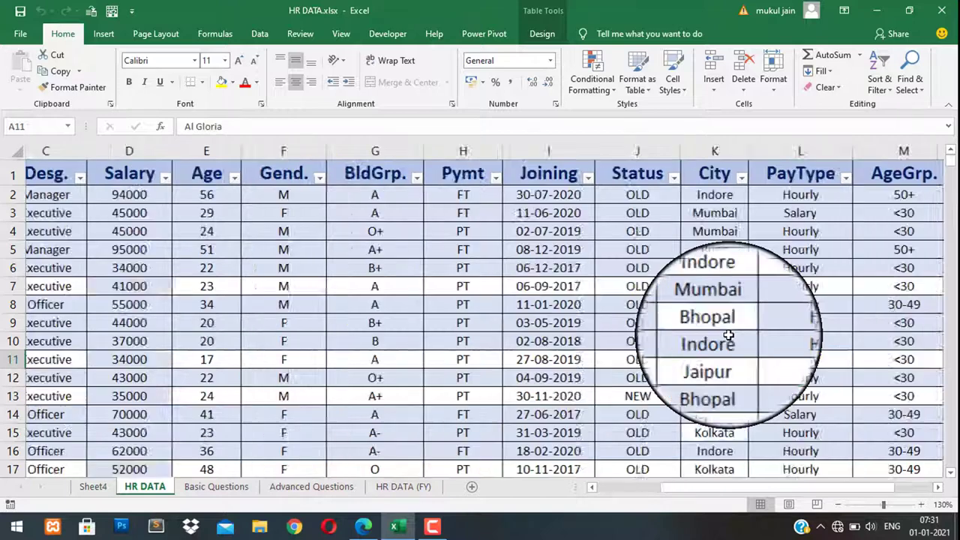
pyautogui.press('Up')
pyautogui.press('Up')
pyautogui.press('Up')
pyautogui.press('Up')
pyautogui.press('Up')
pyautogui.press('Up')
pyautogui.press('Up')
pyautogui.press('Up')
pyautogui.press('Up')
pyautogui.press('Up')
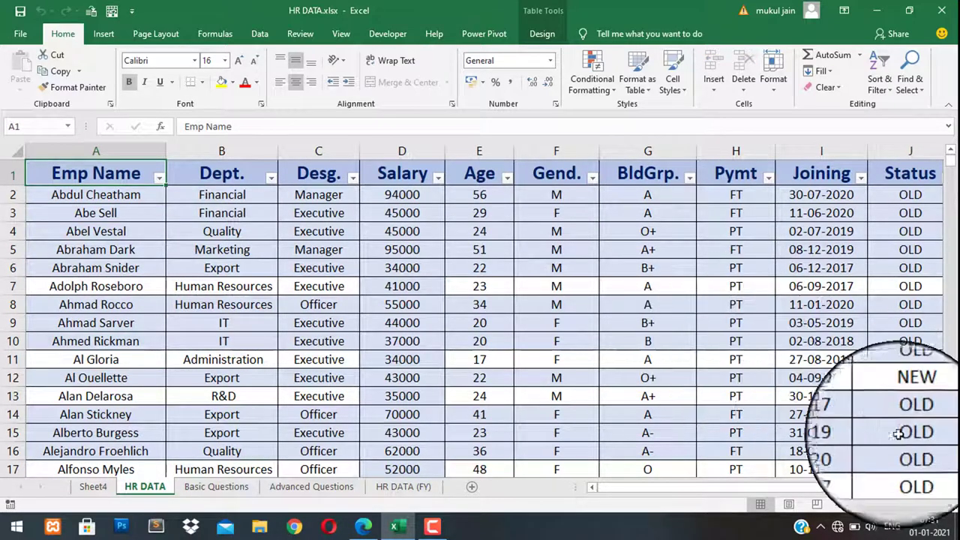
# - Reread question 1 on the Advanced Questions sheet, and convert the HR DATA employee table to a normal range
pyautogui.click(328, 488)
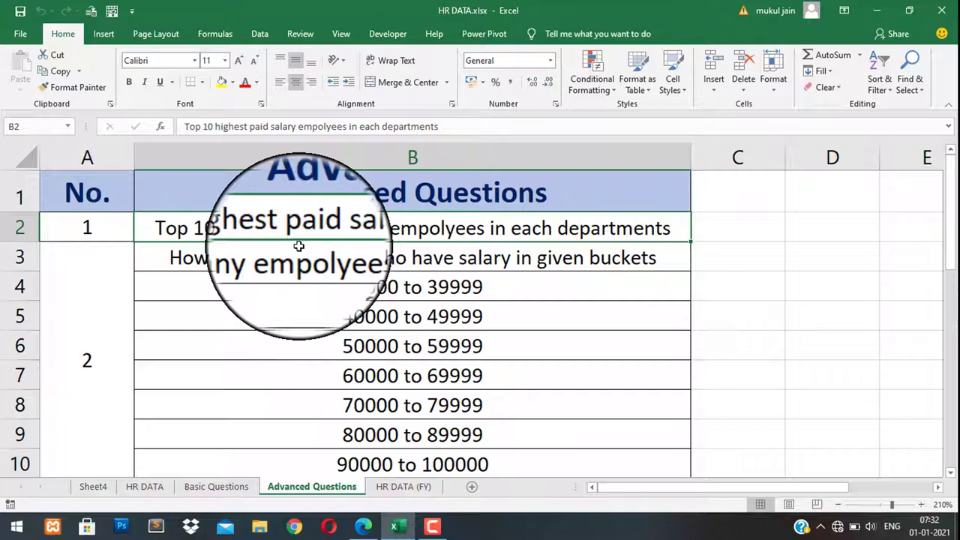
pyautogui.click(145, 486)
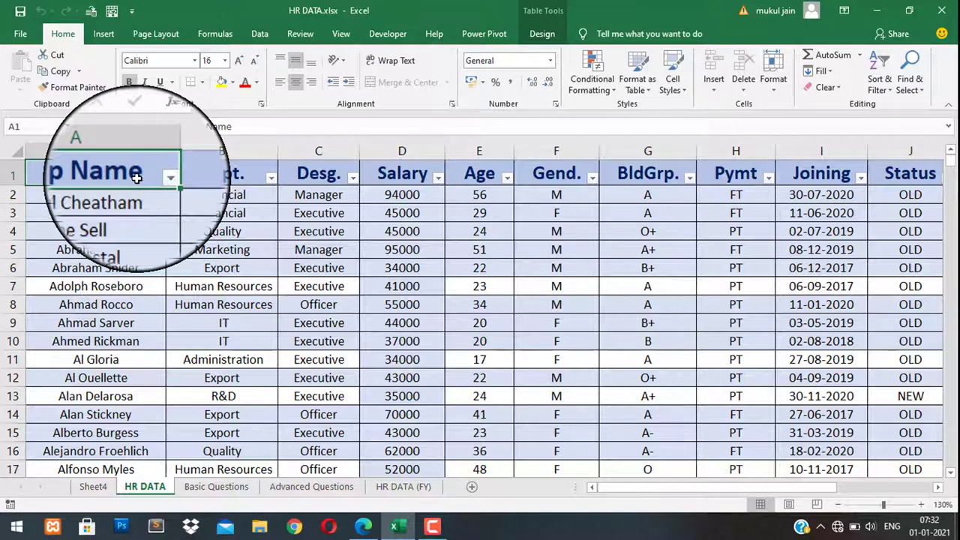
pyautogui.hotkey('alt', 'j')
pyautogui.press('t')
pyautogui.press('g')
pyautogui.press('Return')
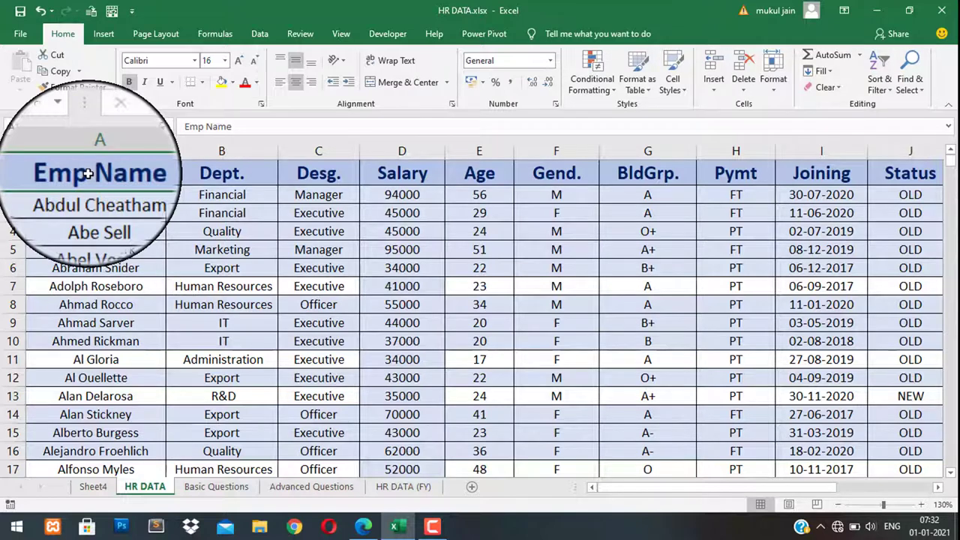
# - Create a table from the whole employee range A1:N751 on the HR DATA sheet, using the first row as headers
pyautogui.hotkey('ctrl', 'a')
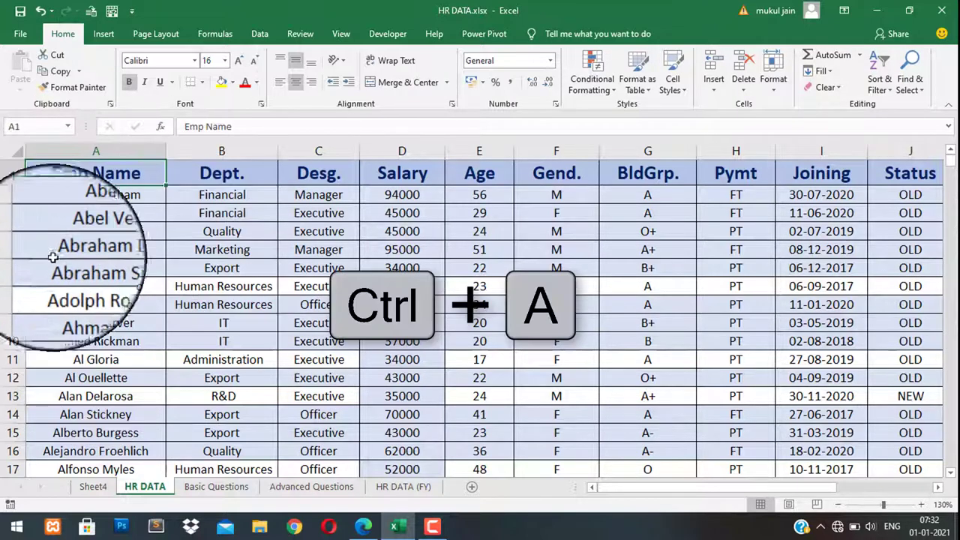
pyautogui.hotkey('ctrl', 'shift', 'End')
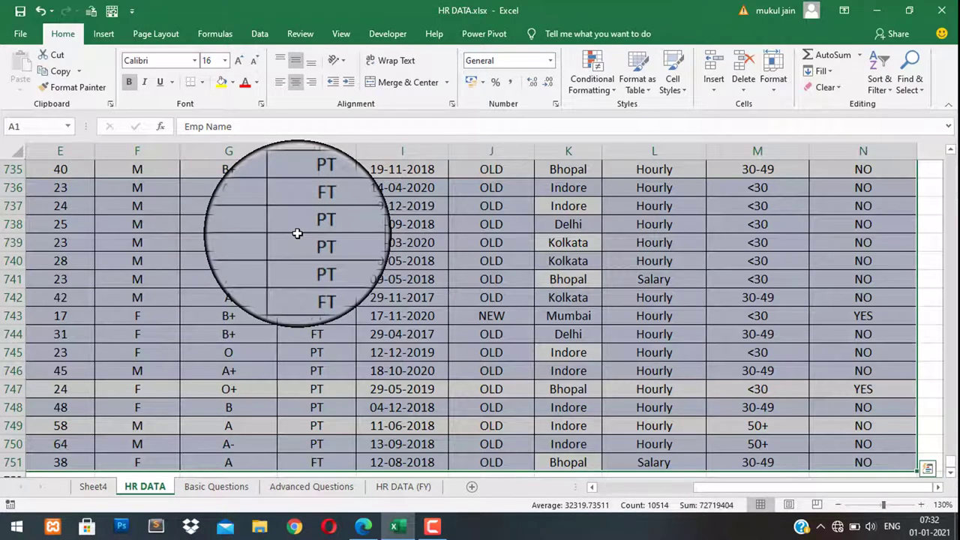
pyautogui.hotkey('ctrl', 't')
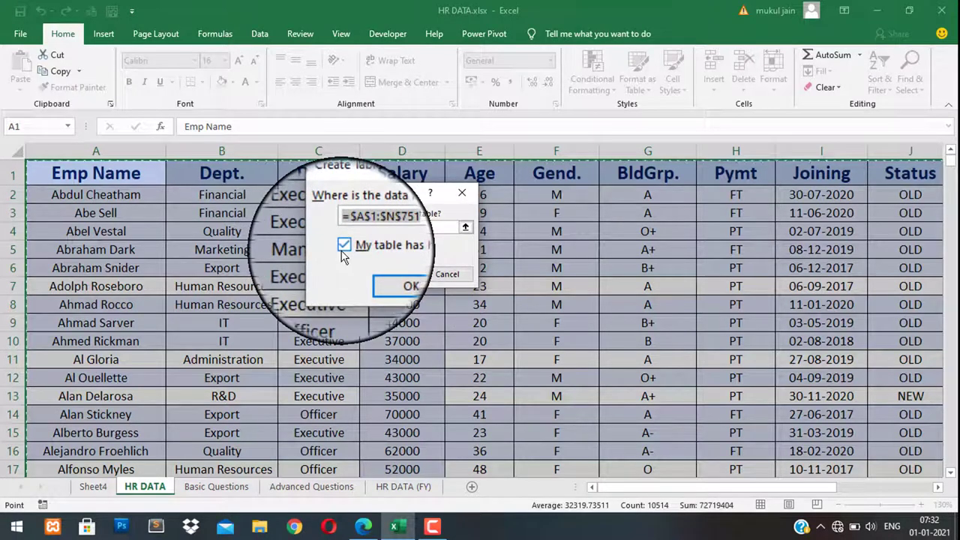
pyautogui.click(387, 273)
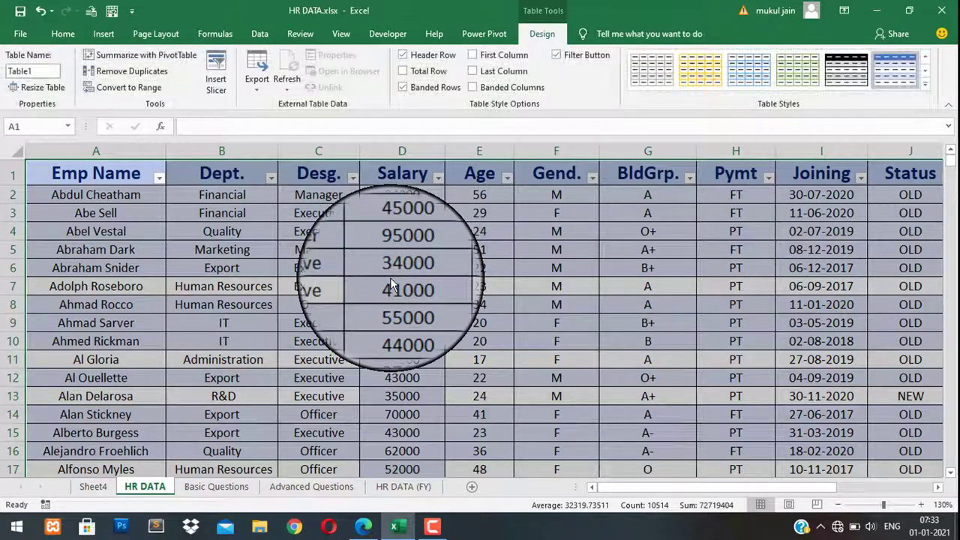
pyautogui.click(399, 177)
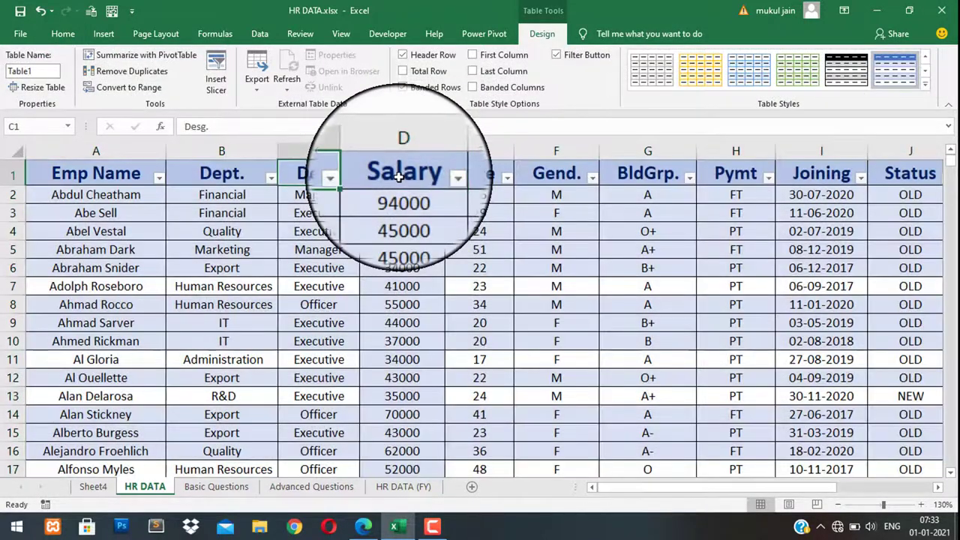
# - Name the employee table HRdata and create a PivotTable from it on a new worksheet
pyautogui.press('Left')
pyautogui.press('Left')
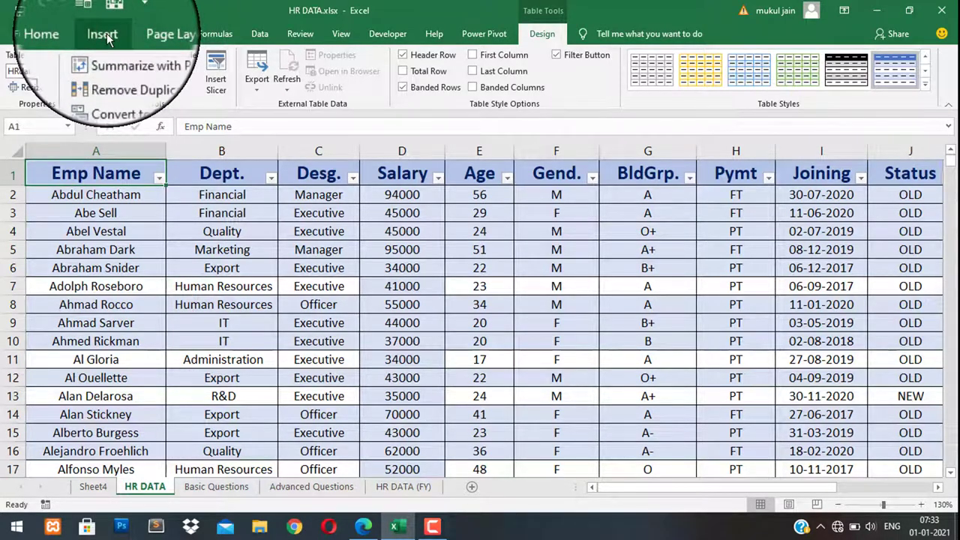
pyautogui.click(107, 38)
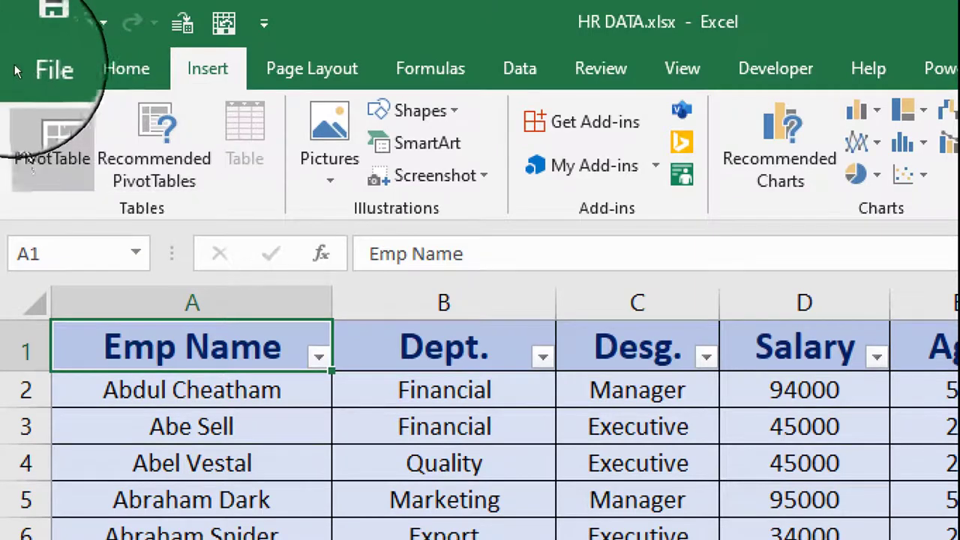
pyautogui.click(71, 138)
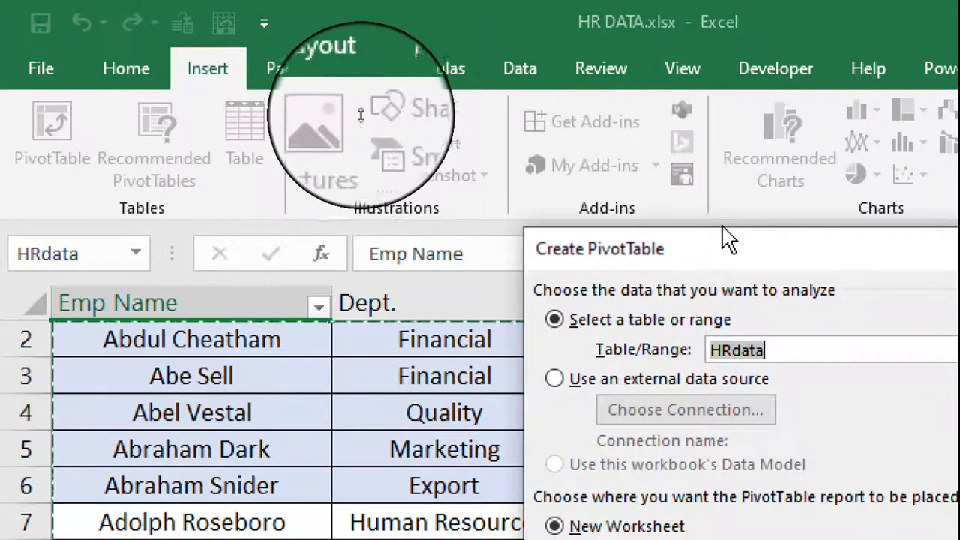
pyautogui.moveTo(727, 239); pyautogui.dragTo(425, 36)
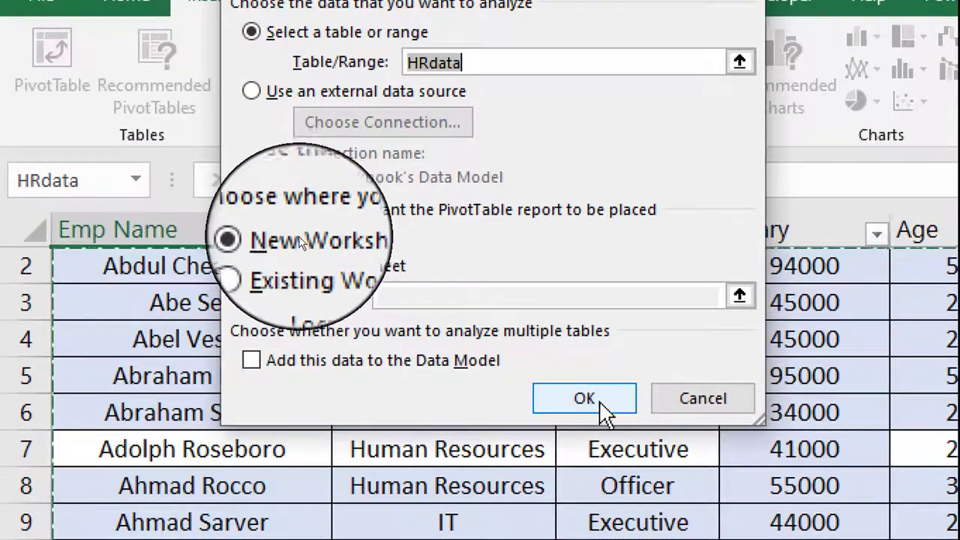
pyautogui.click(599, 398)
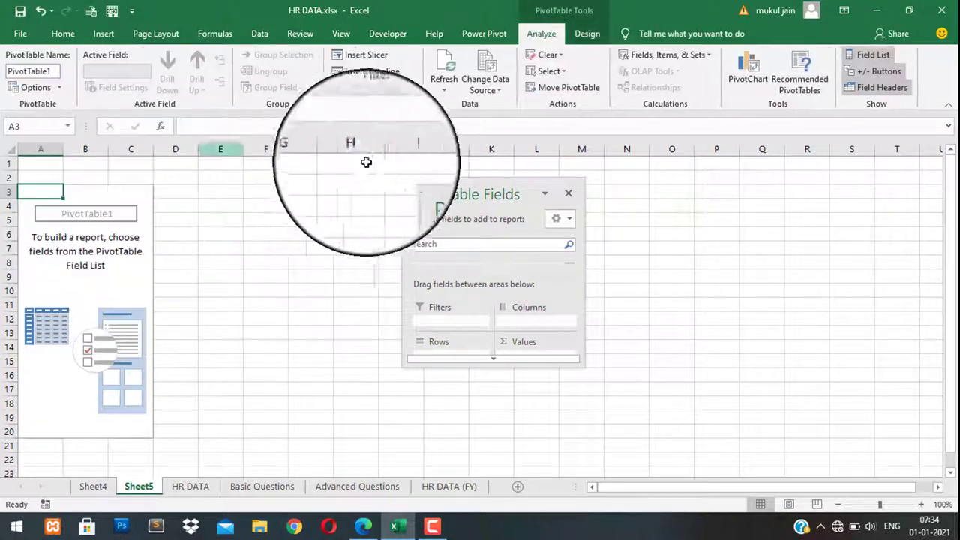
# - Float the PivotTable field list beside the empty PivotTable report and enlarge it until all field areas fit
pyautogui.moveTo(432, 187); pyautogui.dragTo(957, 212)
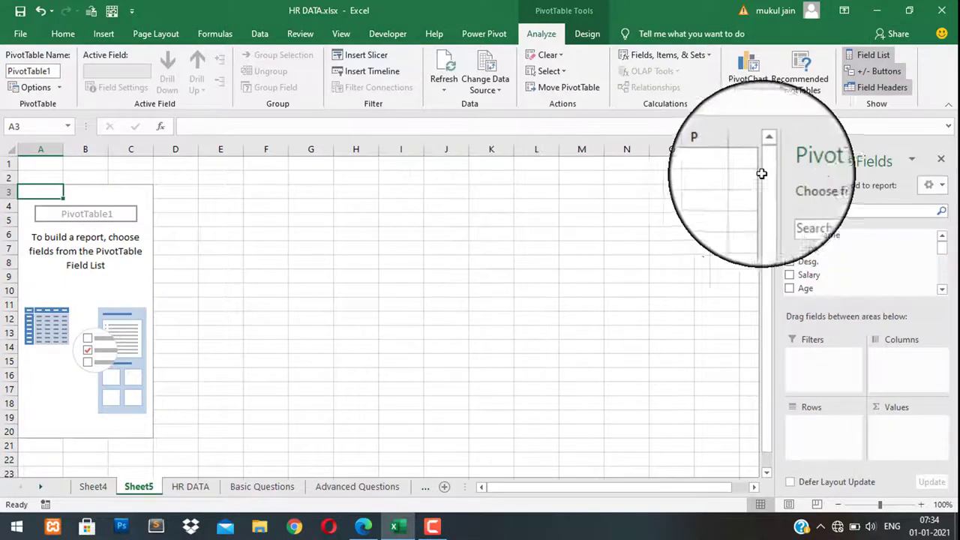
pyautogui.moveTo(831, 162); pyautogui.dragTo(255, 171)
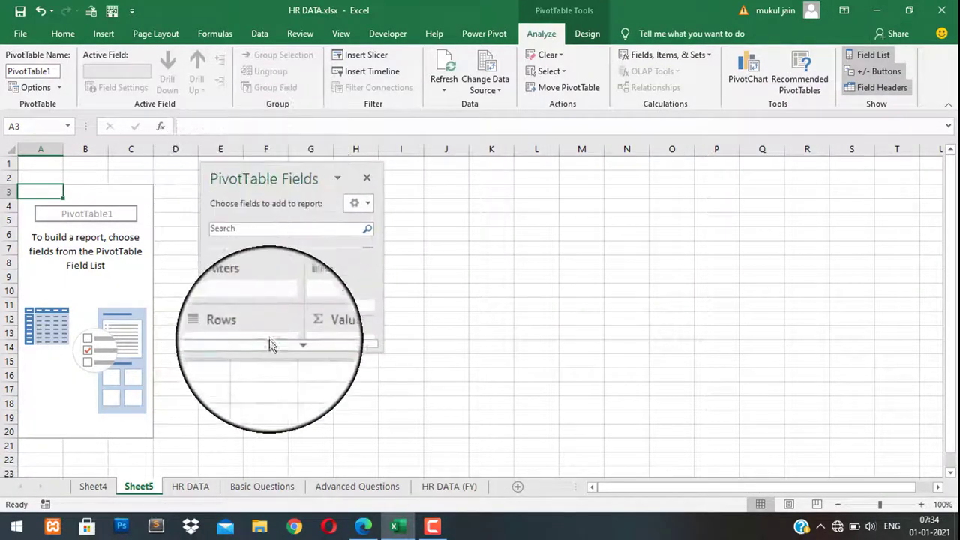
pyautogui.moveTo(271, 343); pyautogui.dragTo(286, 350)
pyautogui.click(290, 353)
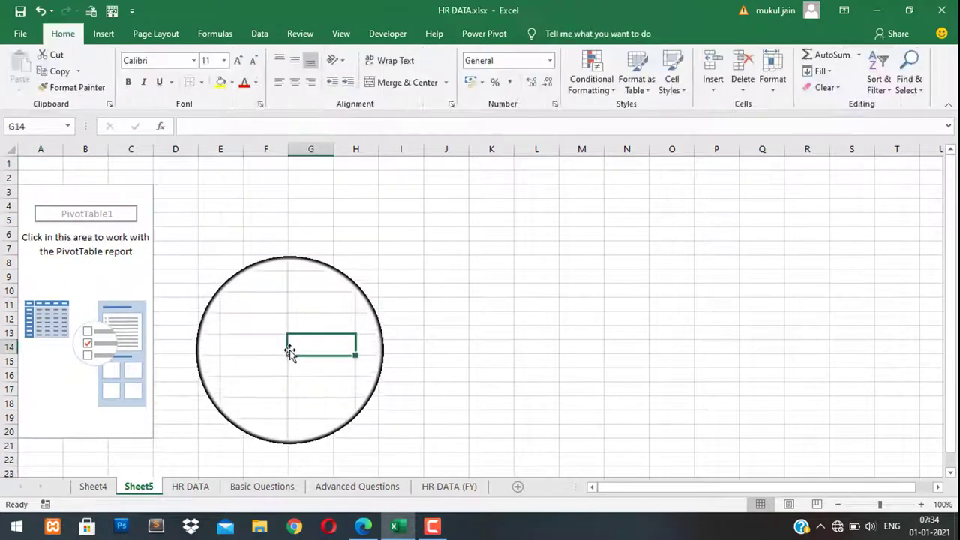
pyautogui.click(50, 406)
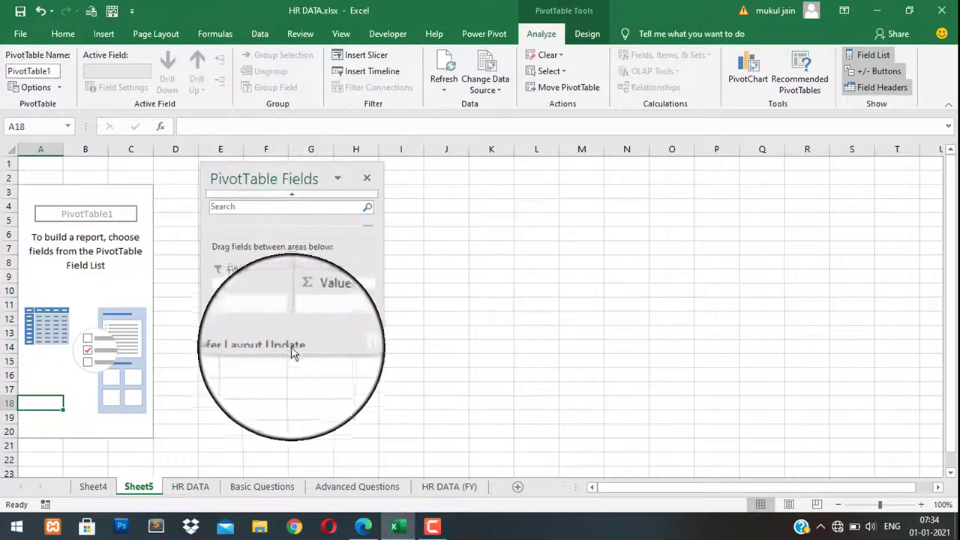
pyautogui.moveTo(292, 350); pyautogui.dragTo(292, 459)
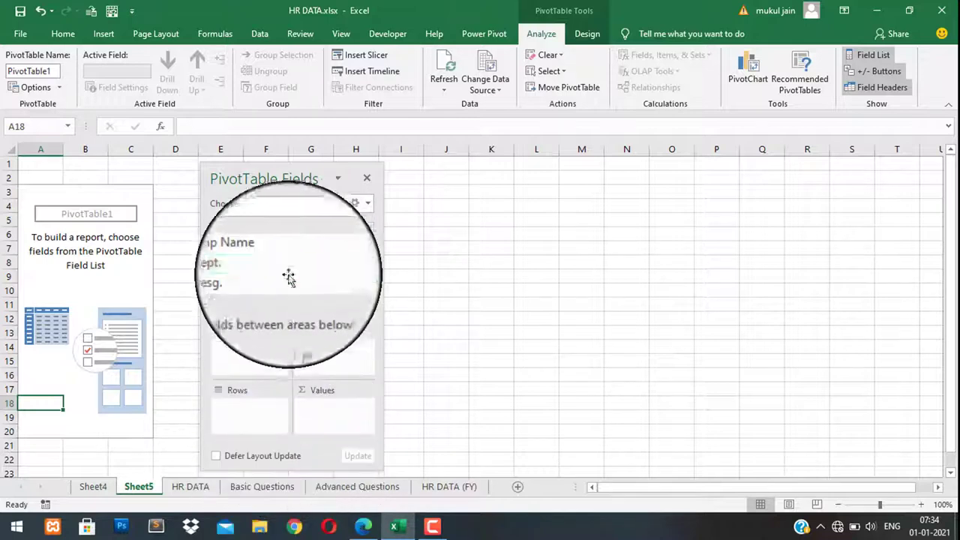
pyautogui.moveTo(291, 163); pyautogui.dragTo(292, 132)
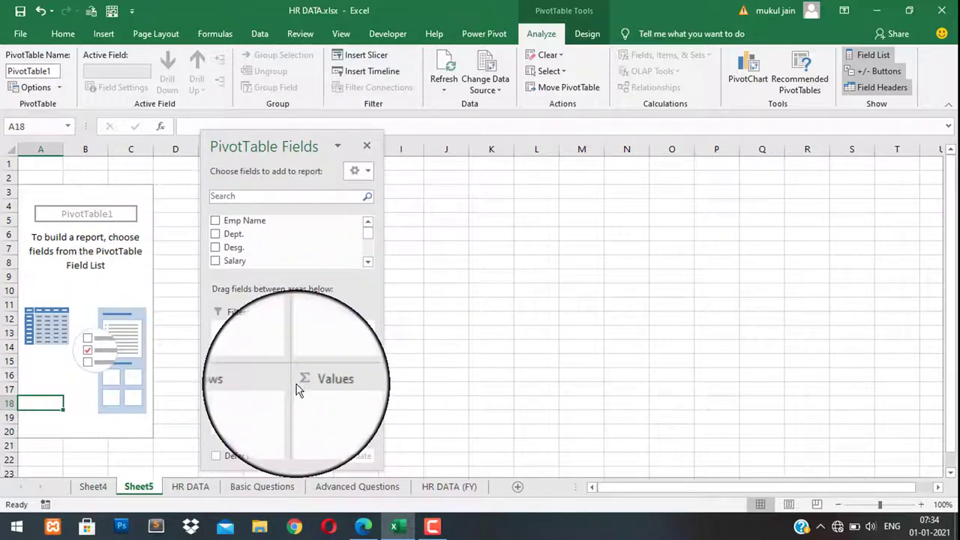
# - Rename the new PivotTable worksheet as Pivot table
pyautogui.click(140, 489)
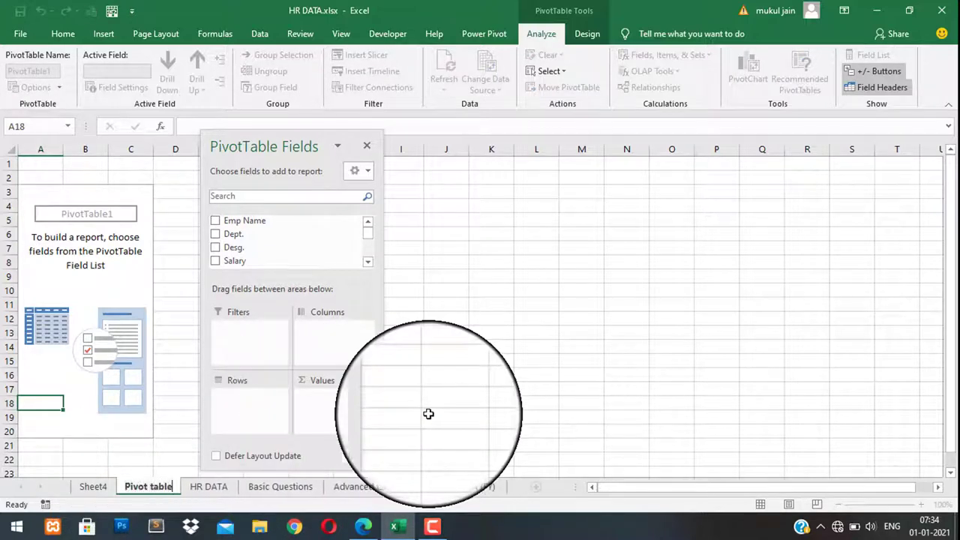
pyautogui.click(434, 373)
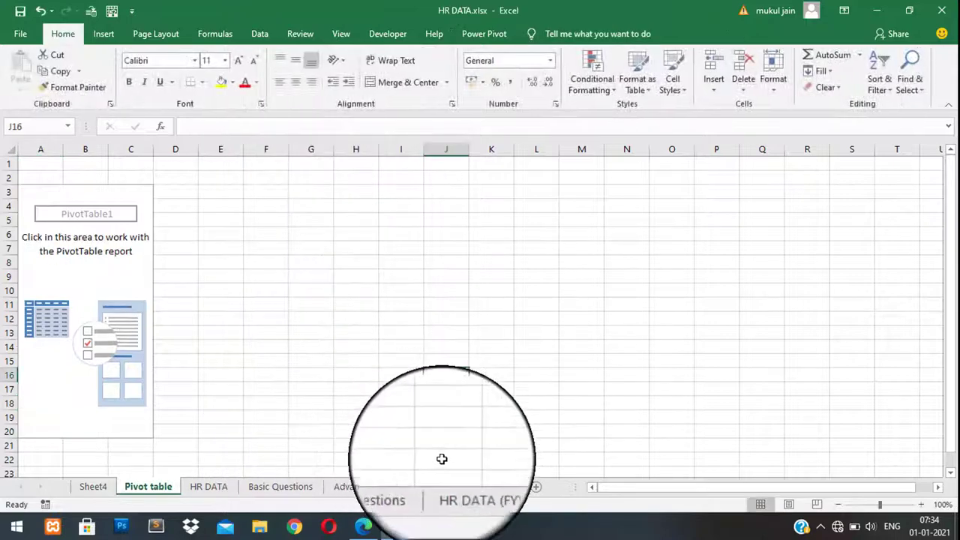
# - Reread question 1 on the Advanced Questions sheet and check the Dept. and Salary columns on HR DATA
pyautogui.click(383, 484)
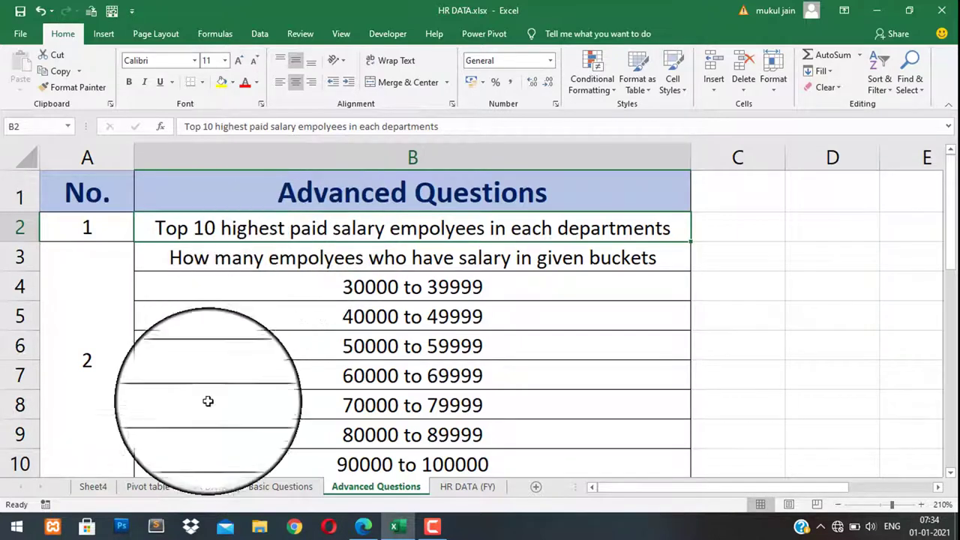
pyautogui.click(209, 487)
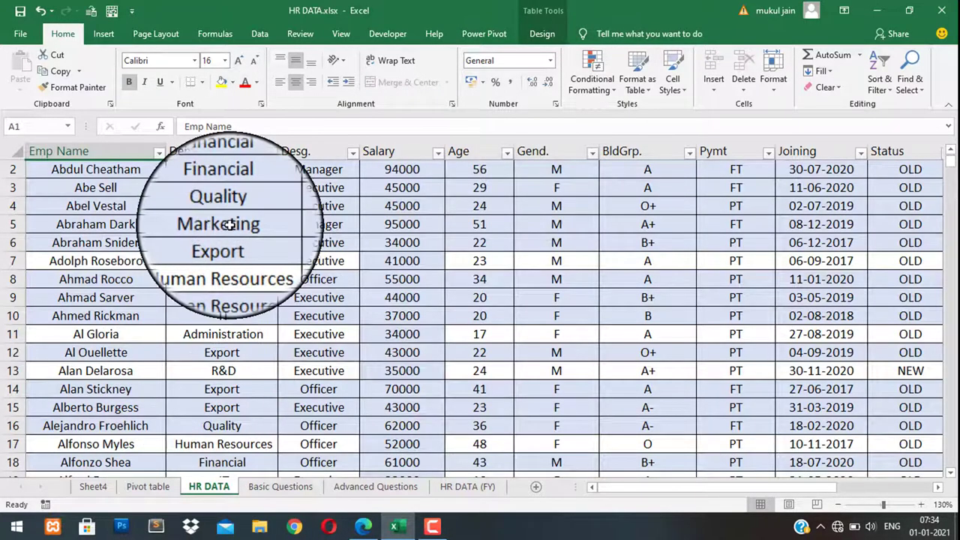
pyautogui.hotkey('ctrl', 'Up')
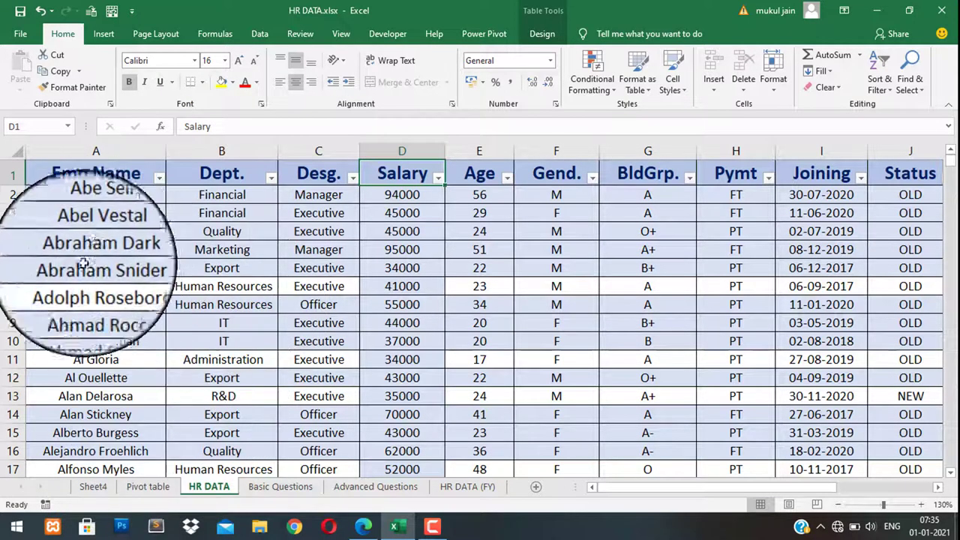
# - Add the Dept. field to the rows of the PivotTable on the Pivot table sheet
pyautogui.click(148, 486)
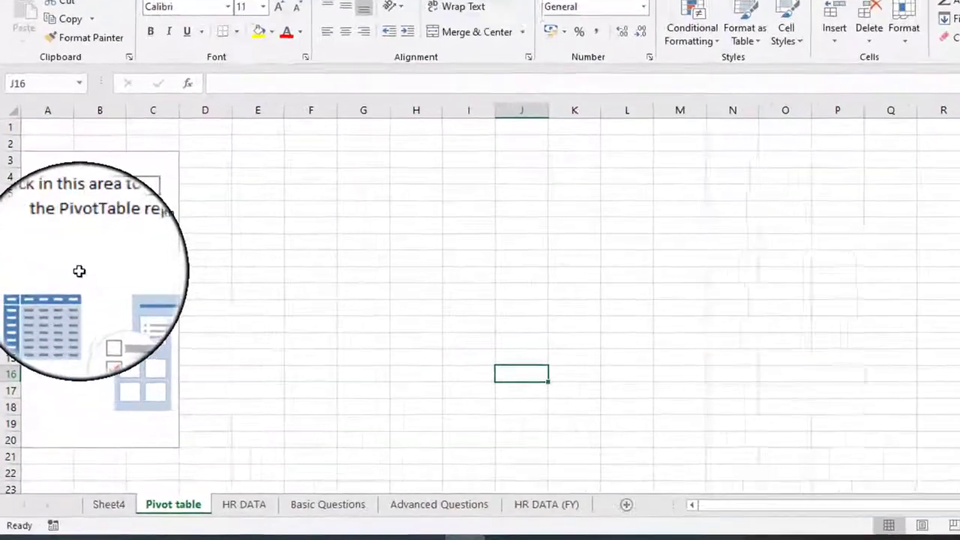
pyautogui.click(79, 271)
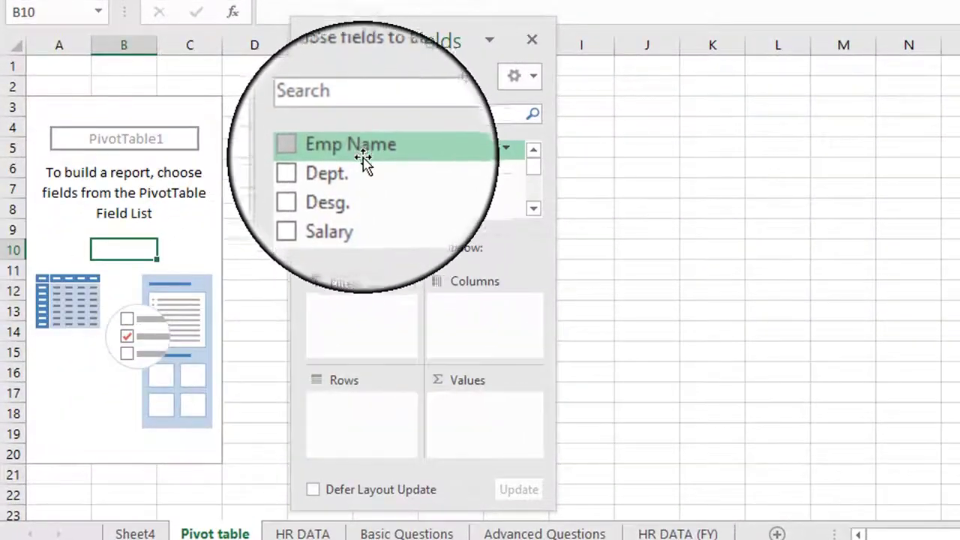
pyautogui.click(535, 206)
pyautogui.moveTo(535, 202); pyautogui.dragTo(536, 159)
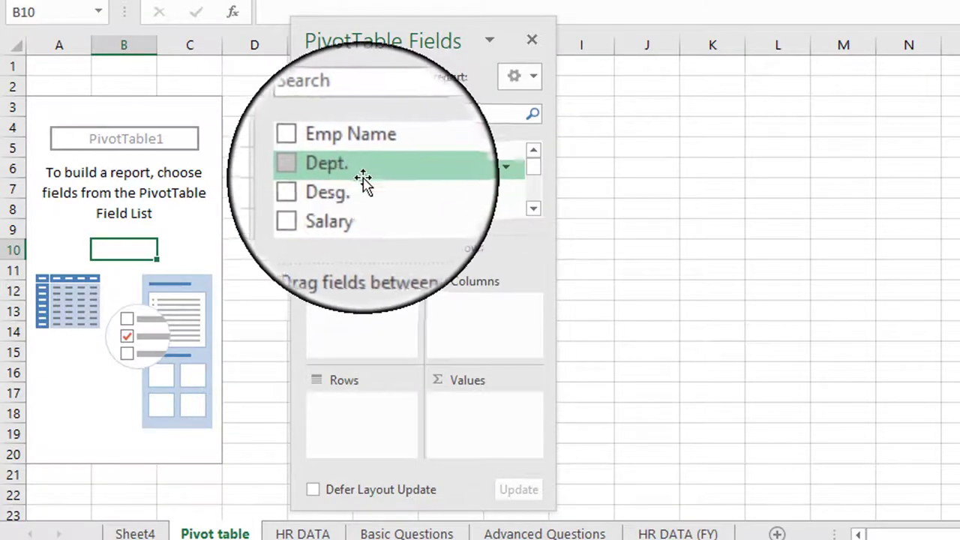
pyautogui.moveTo(363, 178); pyautogui.dragTo(346, 412)
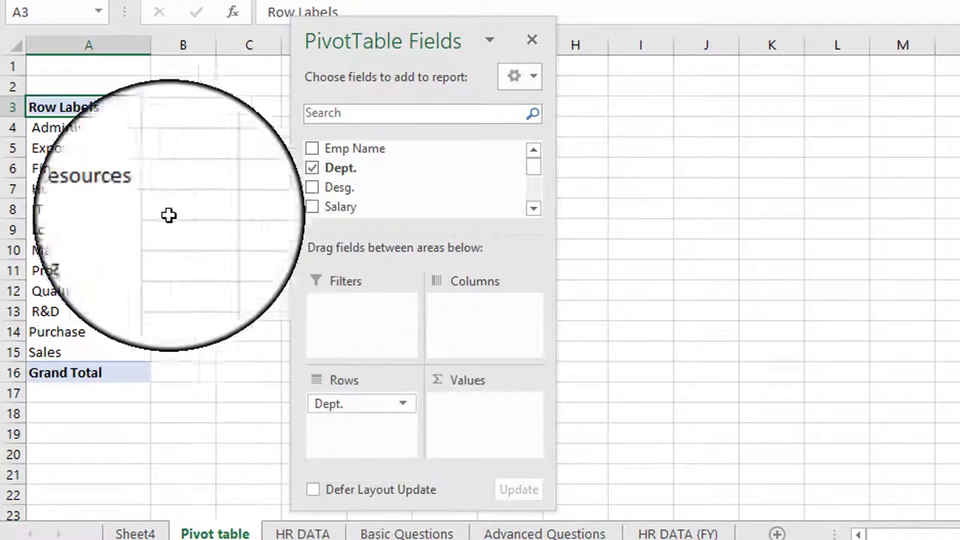
# - Review the listed departments and add the Emp Name field to the rows beneath Dept
pyautogui.moveTo(120, 128); pyautogui.dragTo(114, 349)
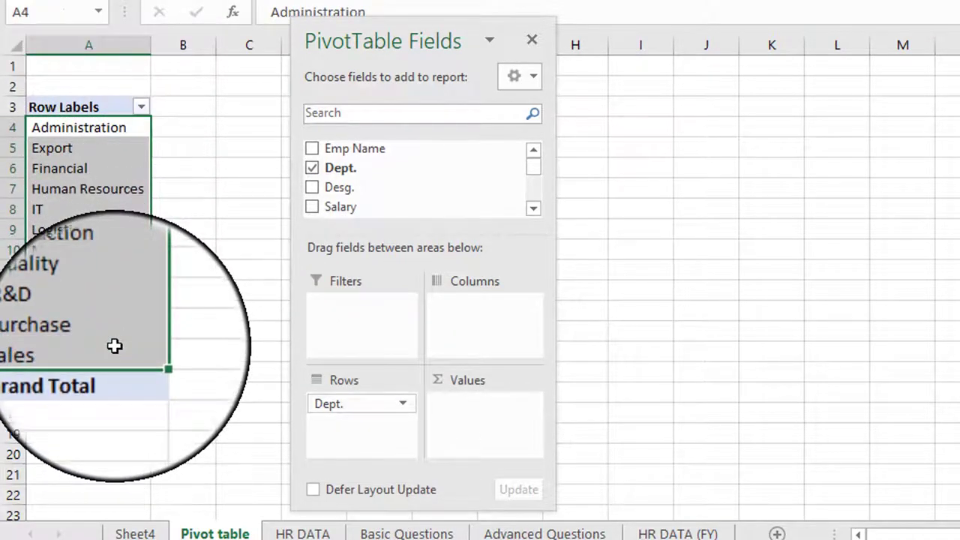
pyautogui.moveTo(95, 127); pyautogui.dragTo(92, 351)
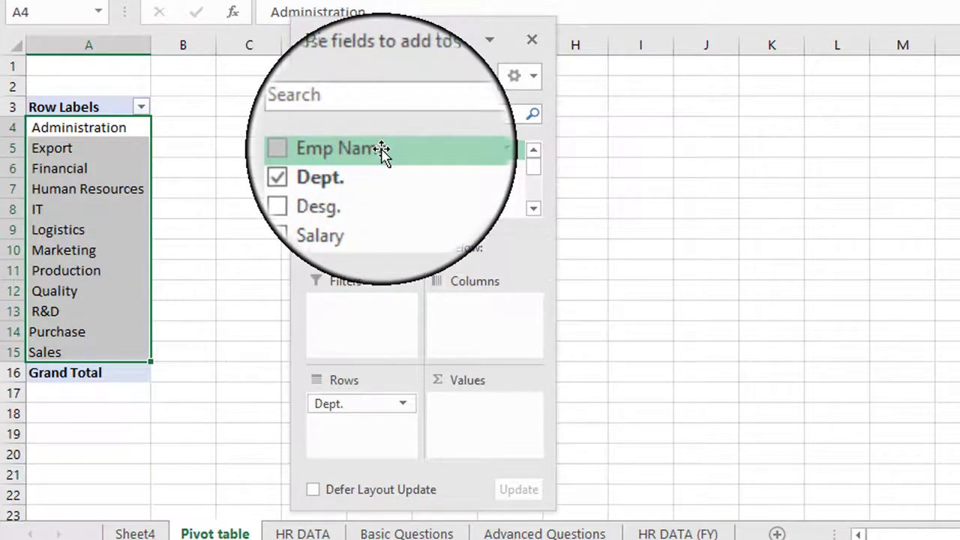
pyautogui.moveTo(381, 150); pyautogui.dragTo(379, 424)
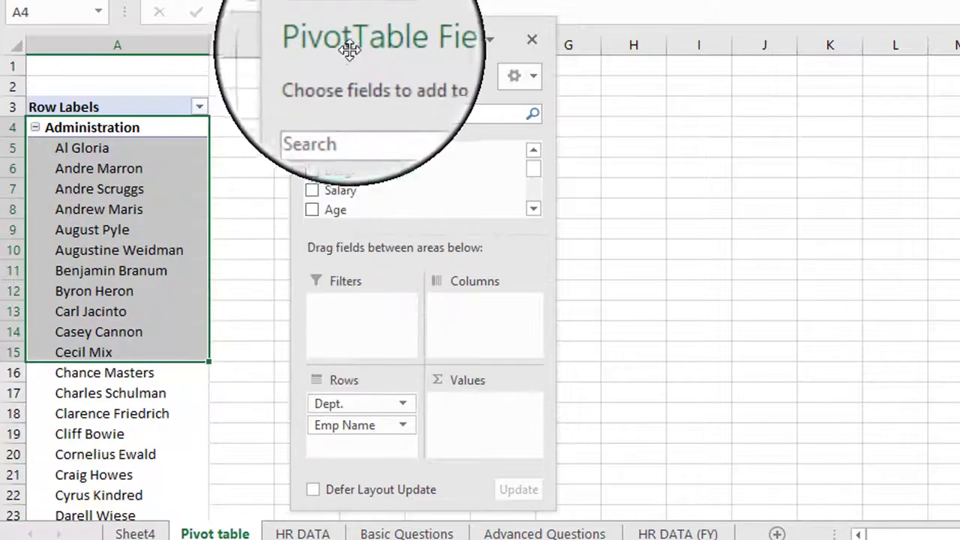
# - Move the field list away from the report and examine the employee names grouped under Administration
pyautogui.moveTo(359, 45); pyautogui.dragTo(597, 40)
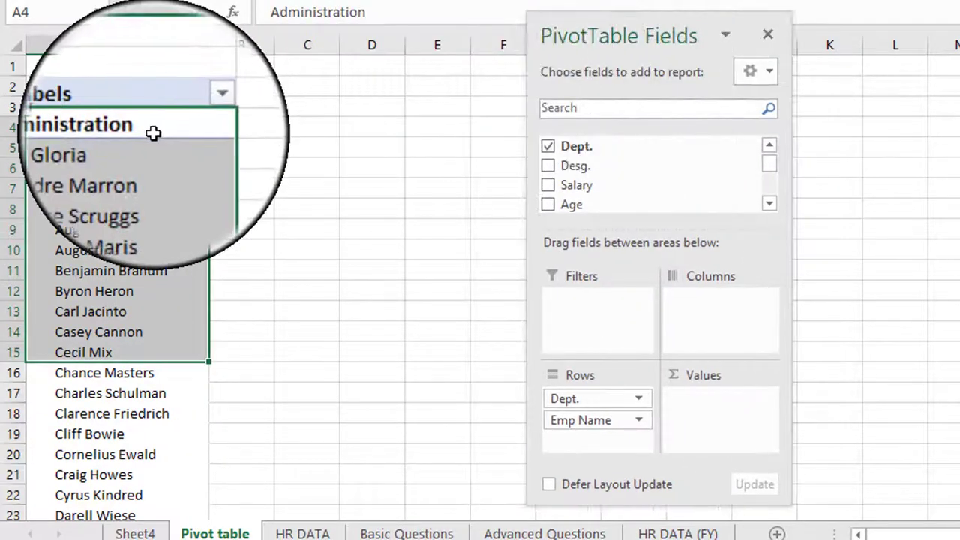
pyautogui.click(153, 133)
pyautogui.moveTo(153, 148); pyautogui.dragTo(151, 473)
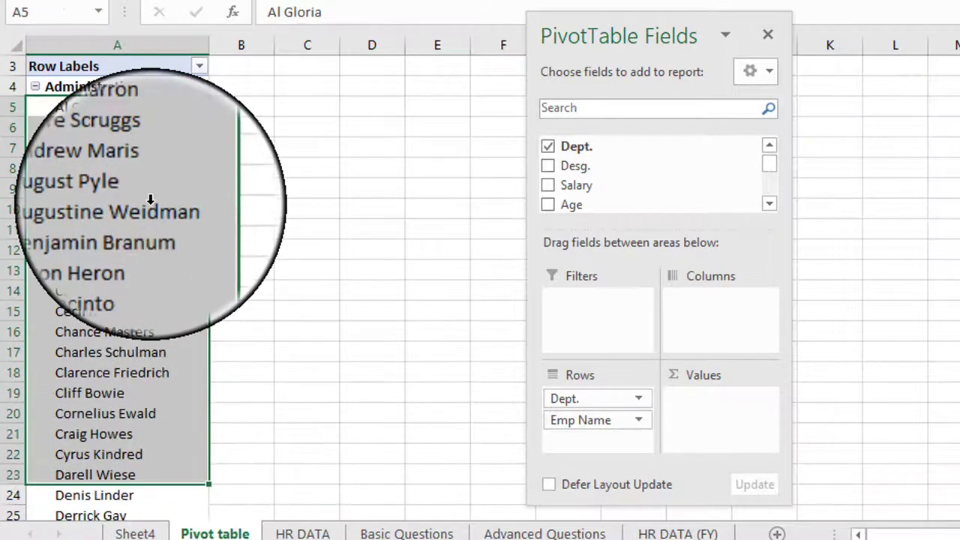
pyautogui.keyDown('ctrl'); pyautogui.click(149, 117); pyautogui.keyUp('ctrl')
pyautogui.press('Up')
pyautogui.press('Up')
pyautogui.press('Up')
pyautogui.press('Up')
pyautogui.press('Up')
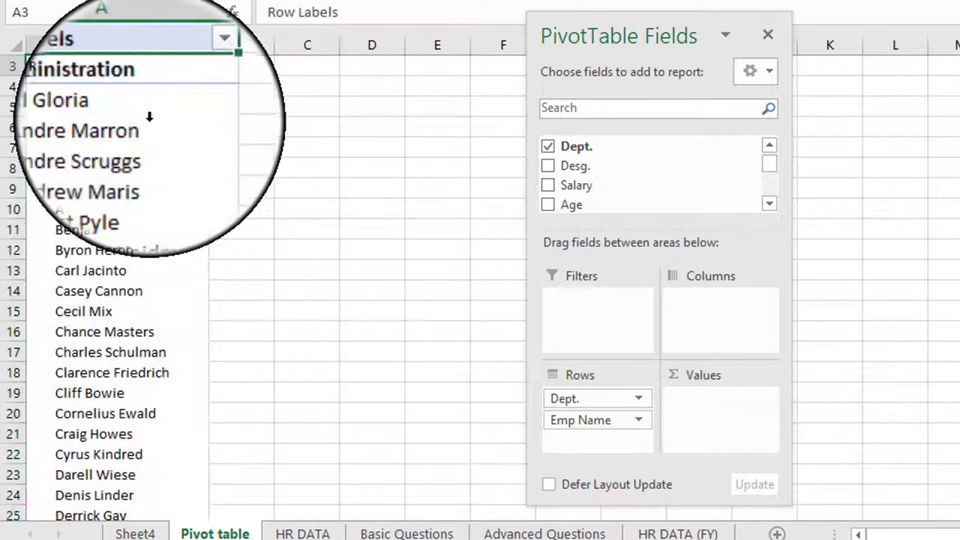
pyautogui.press('Down')
pyautogui.press('Down')
pyautogui.press('Down')
pyautogui.press('Down')
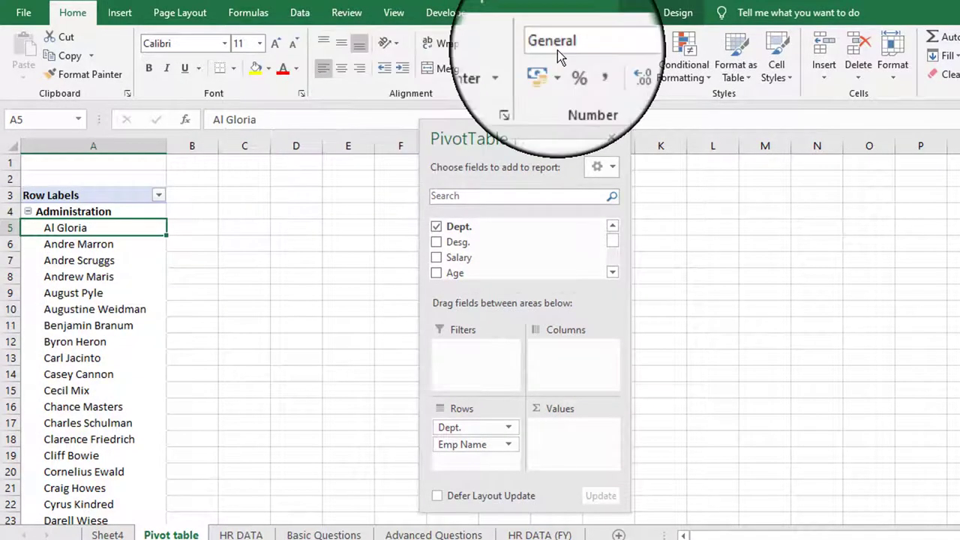
# - Change the PivotTable's report layout to Tabular Form
pyautogui.click(625, 13)
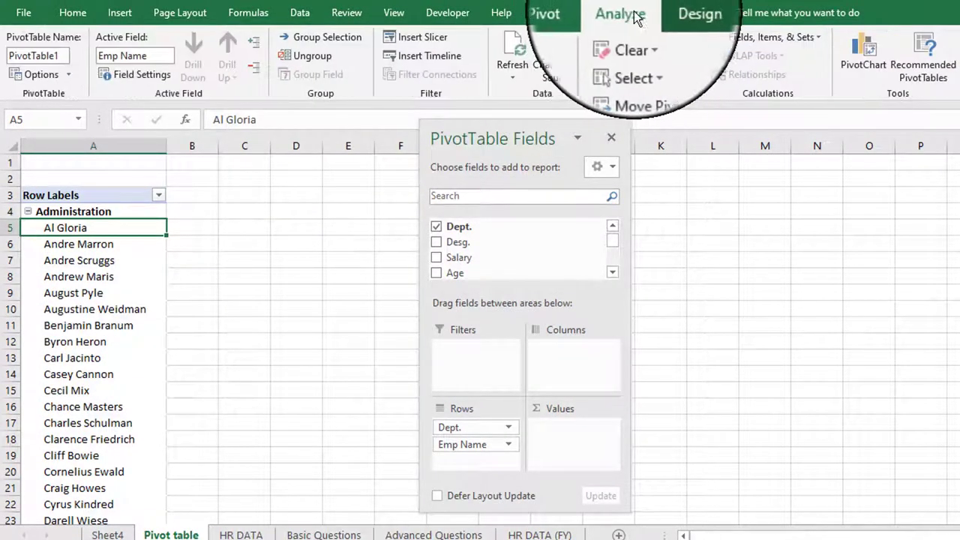
pyautogui.click(678, 14)
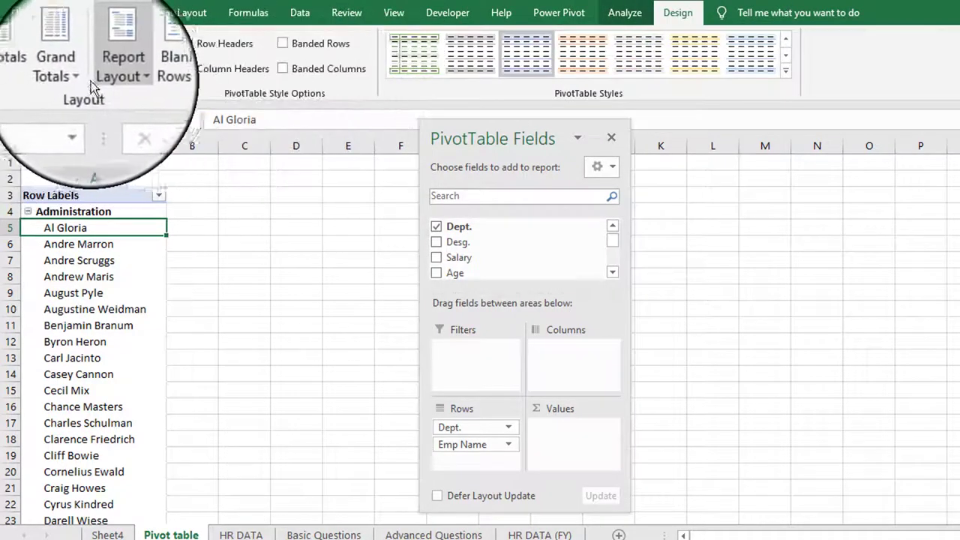
pyautogui.click(116, 75)
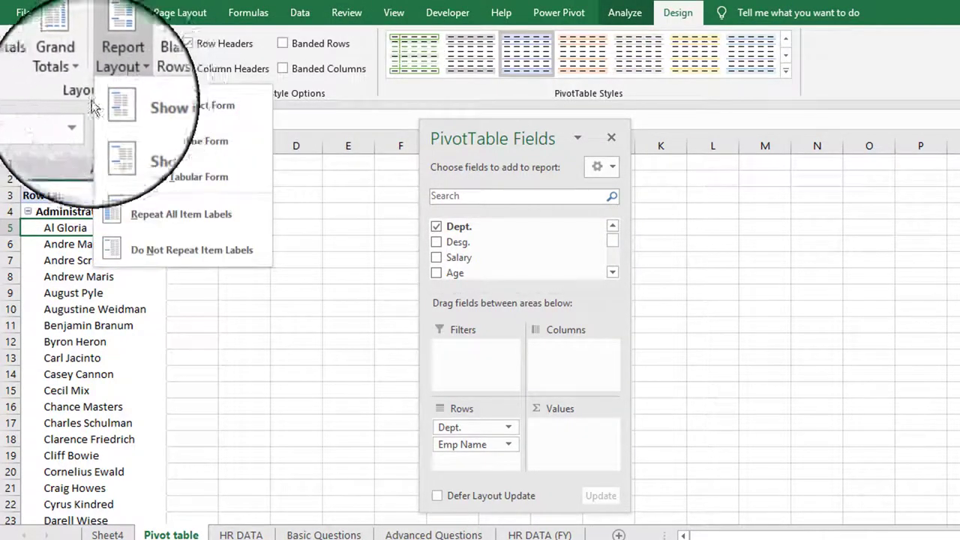
pyautogui.click(167, 179)
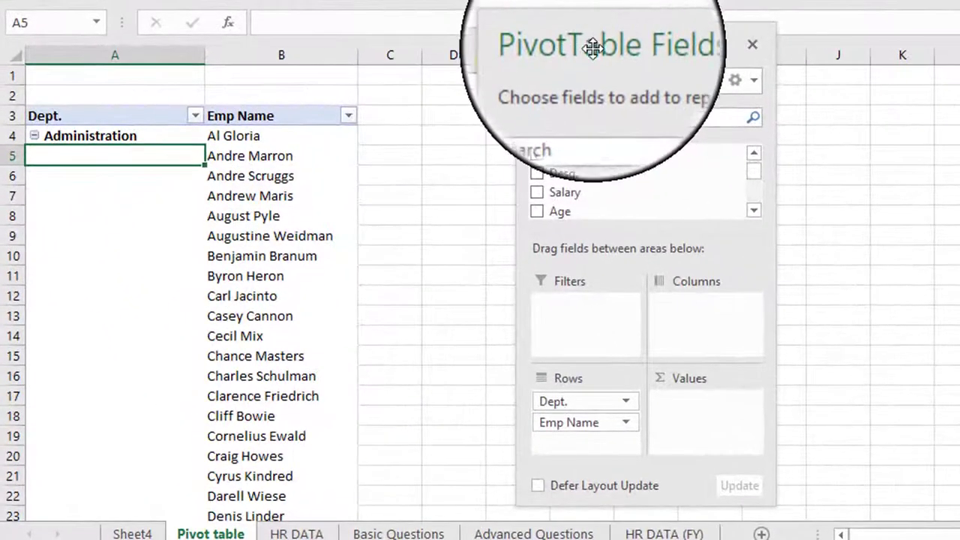
# - Add the Salary field to the PivotTable values, keep the field list clear of the report, and select cell C5
pyautogui.moveTo(484, 141); pyautogui.dragTo(598, 104)
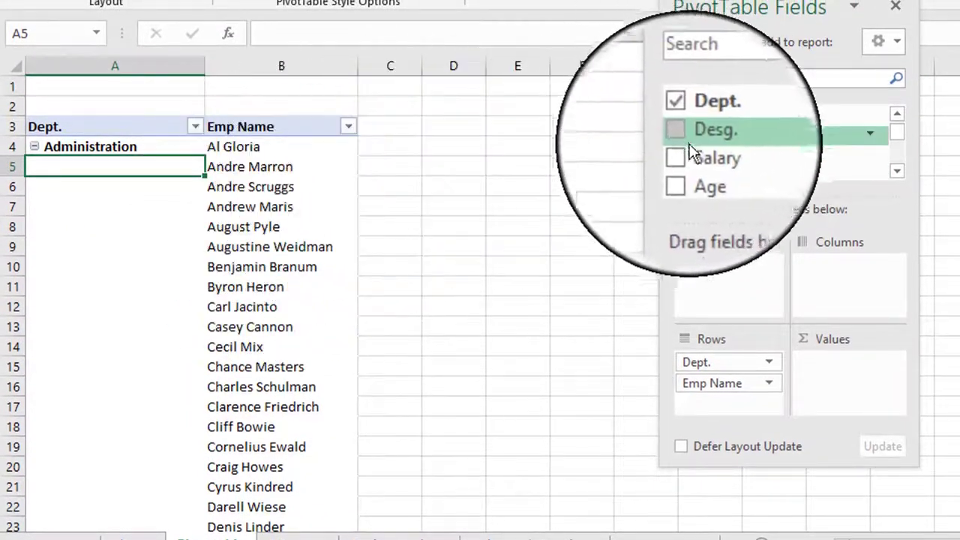
pyautogui.moveTo(718, 156); pyautogui.dragTo(849, 381)
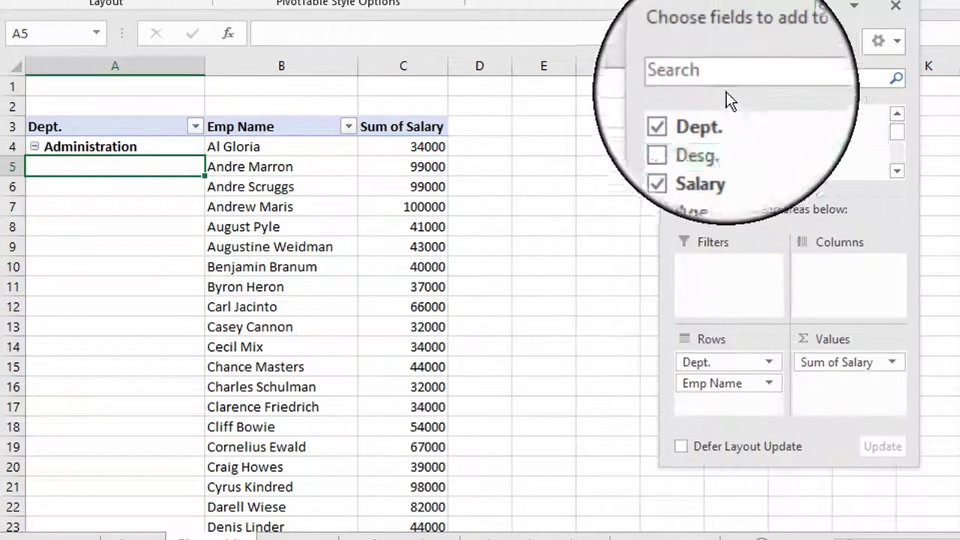
pyautogui.moveTo(756, 15); pyautogui.dragTo(845, 34)
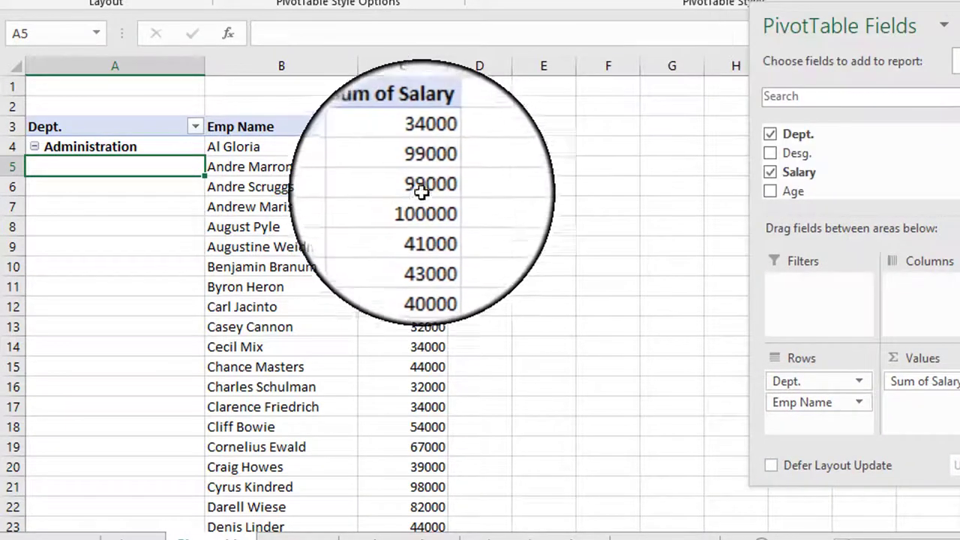
pyautogui.click(417, 170)
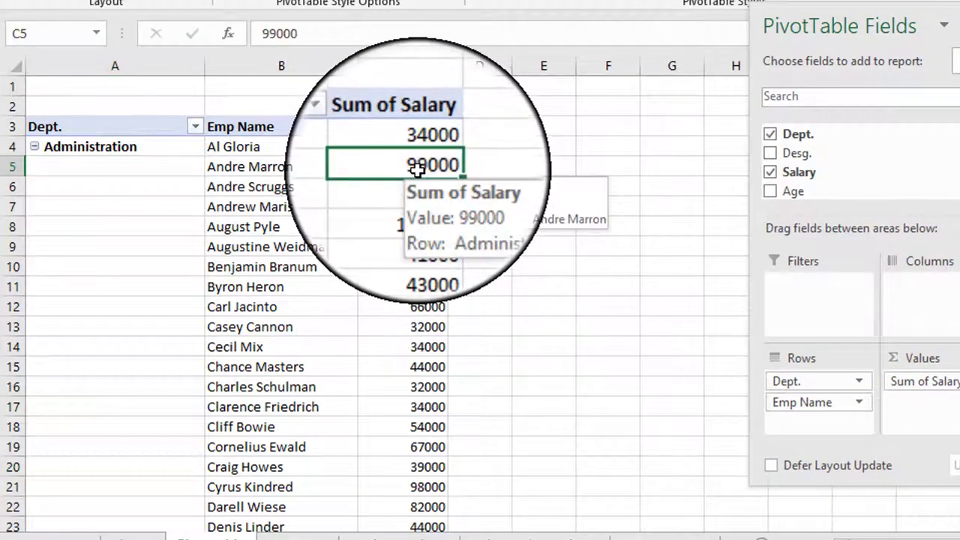
# - Sort the PivotTable's Sum of Salary values from largest to smallest within each department
pyautogui.rightClick(418, 170)
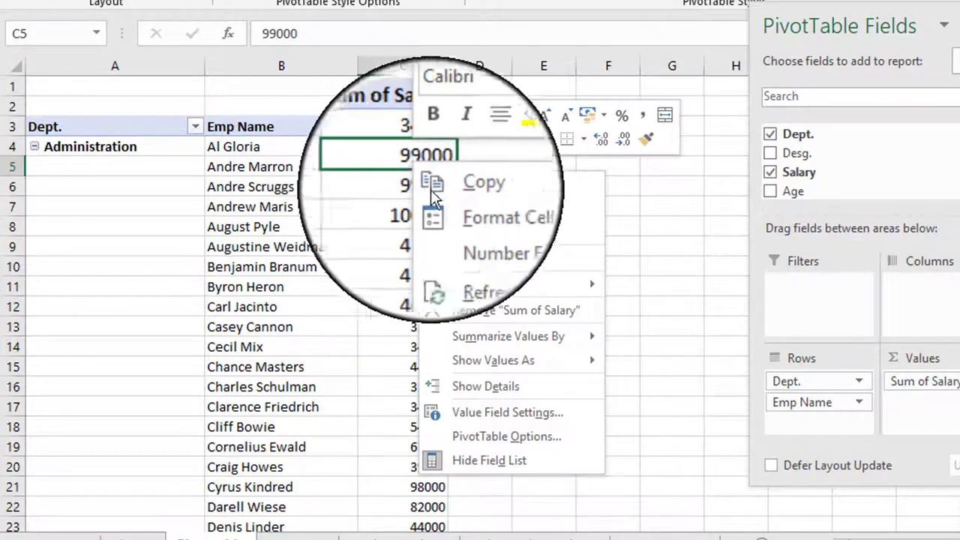
pyautogui.moveTo(489, 285)
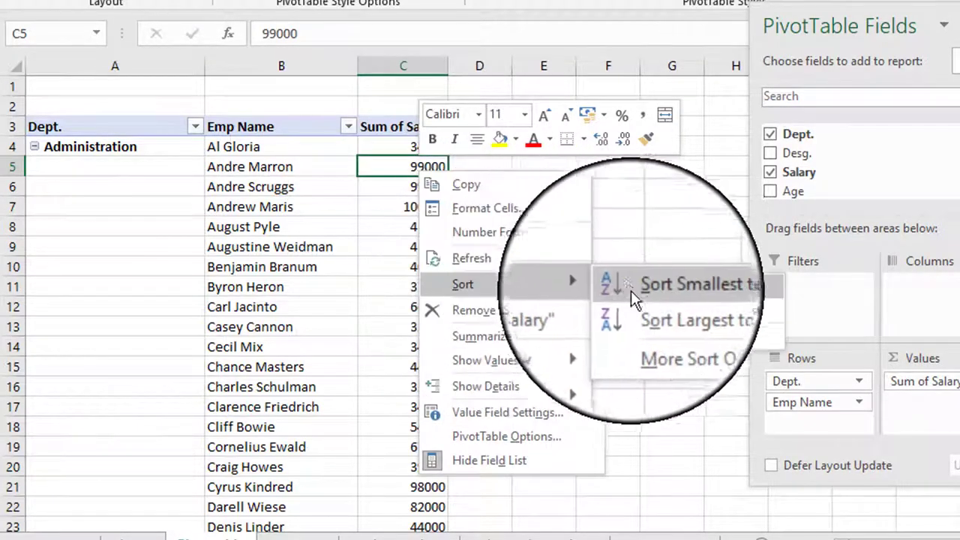
pyautogui.click(636, 310)
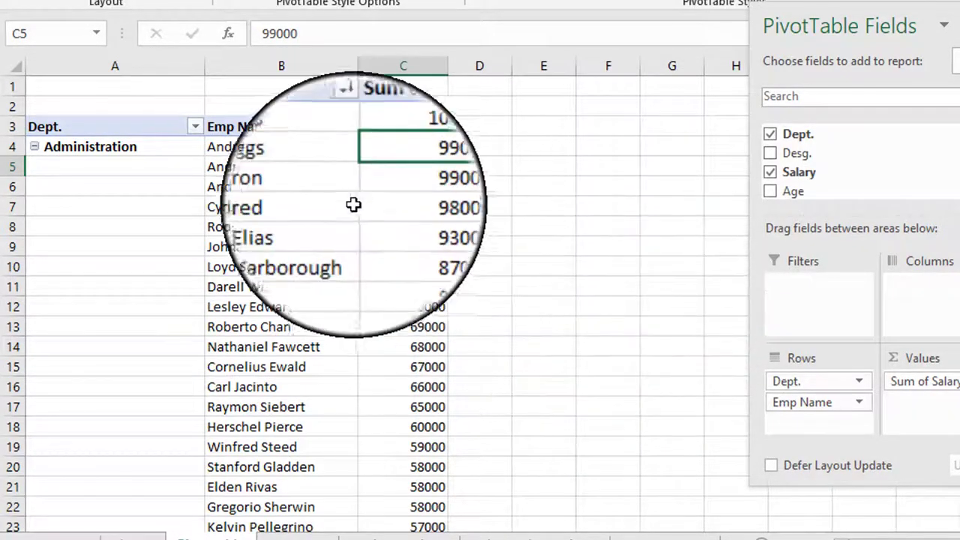
# - Examine the sorted salaries of the Administration department from its highest-paid employee down to the start of Export
pyautogui.click(305, 153)
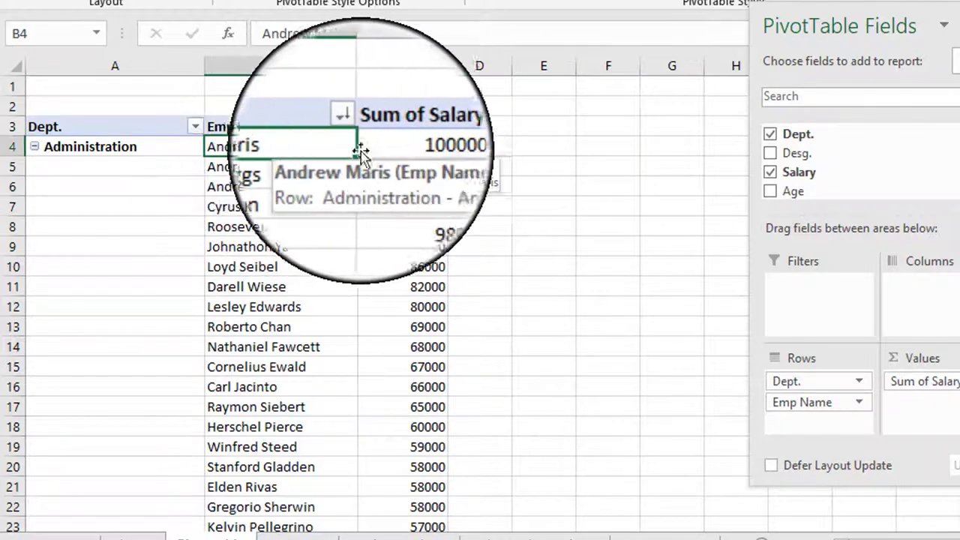
pyautogui.click(384, 150)
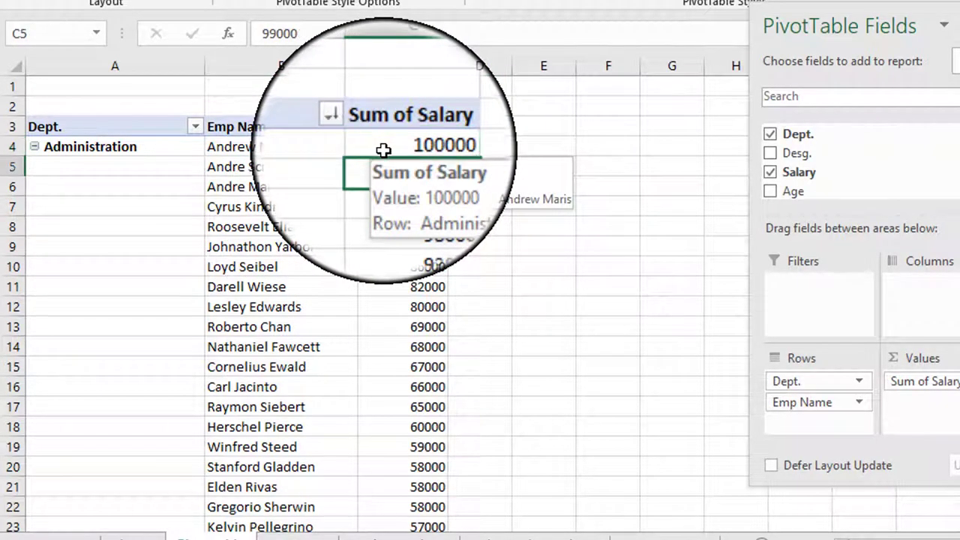
pyautogui.press('Down')
pyautogui.press('Down')
pyautogui.press('Down')
pyautogui.press('Down')
pyautogui.press('Down')
pyautogui.press('Down')
pyautogui.press('Down')
pyautogui.press('Down')
pyautogui.press('Down')
pyautogui.press('Down')
pyautogui.press('Down')
pyautogui.press('Down')
pyautogui.press('Down')
pyautogui.press('Down')
pyautogui.press('Down')
pyautogui.press('Down')
pyautogui.press('Down')
pyautogui.press('Down')
pyautogui.press('Down')
pyautogui.press('Down')
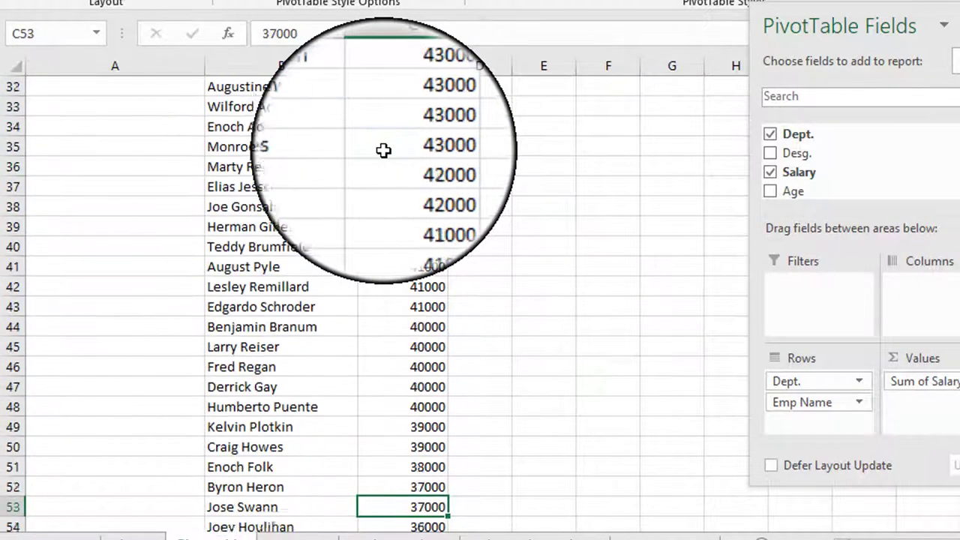
pyautogui.press('Down')
pyautogui.press('Down')
pyautogui.press('Down')
pyautogui.press('Down')
pyautogui.press('Down')
pyautogui.press('Down')
pyautogui.press('Down')
pyautogui.press('Down')
pyautogui.press('Down')
pyautogui.press('Down')
pyautogui.press('Down')
pyautogui.press('Down')
pyautogui.press('Down')
pyautogui.press('Down')
pyautogui.press('Down')
pyautogui.press('Down')
pyautogui.press('Down')
pyautogui.press('Down')
pyautogui.press('Down')
pyautogui.press('Down')
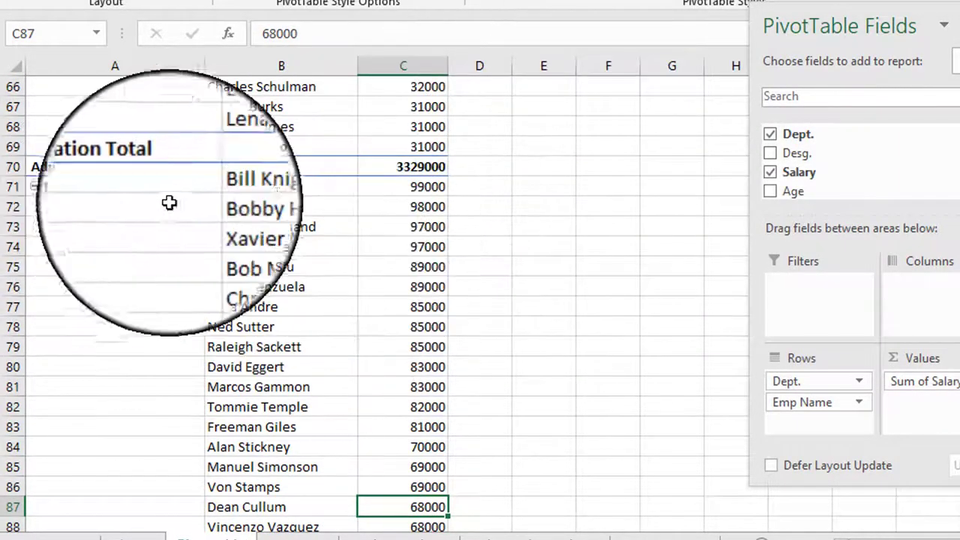
# - Examine the sorted salaries of the Export department down to Financial, and return to the top of the Sum of Salary column
pyautogui.click(260, 192)
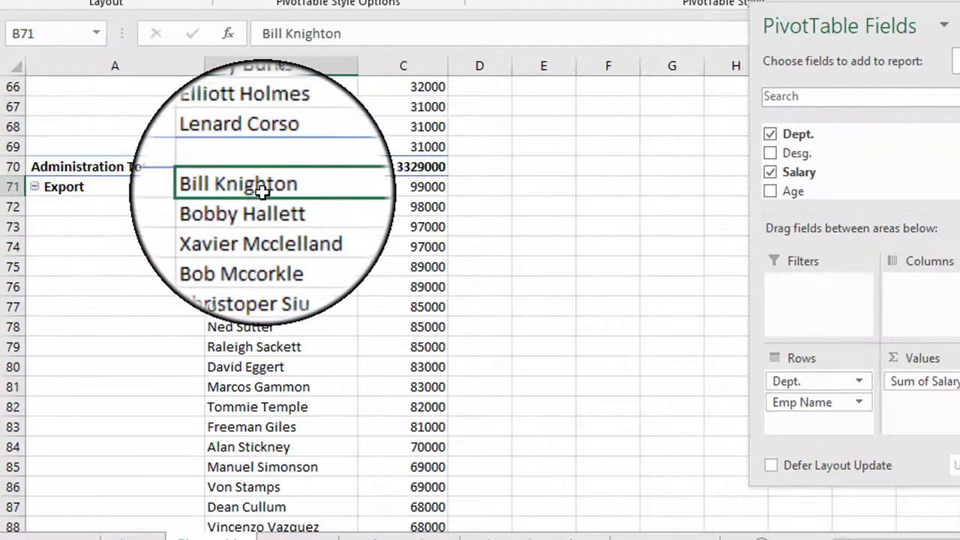
pyautogui.click(399, 190)
pyautogui.press('Down')
pyautogui.press('Down')
pyautogui.press('Down')
pyautogui.press('Down')
pyautogui.press('Down')
pyautogui.press('Down')
pyautogui.press('Down')
pyautogui.press('Down')
pyautogui.press('Down')
pyautogui.press('Down')
pyautogui.press('Down')
pyautogui.press('Down')
pyautogui.press('Down')
pyautogui.press('Down')
pyautogui.press('Down')
pyautogui.press('Down')
pyautogui.press('Down')
pyautogui.press('Down')
pyautogui.press('Down')
pyautogui.press('Down')
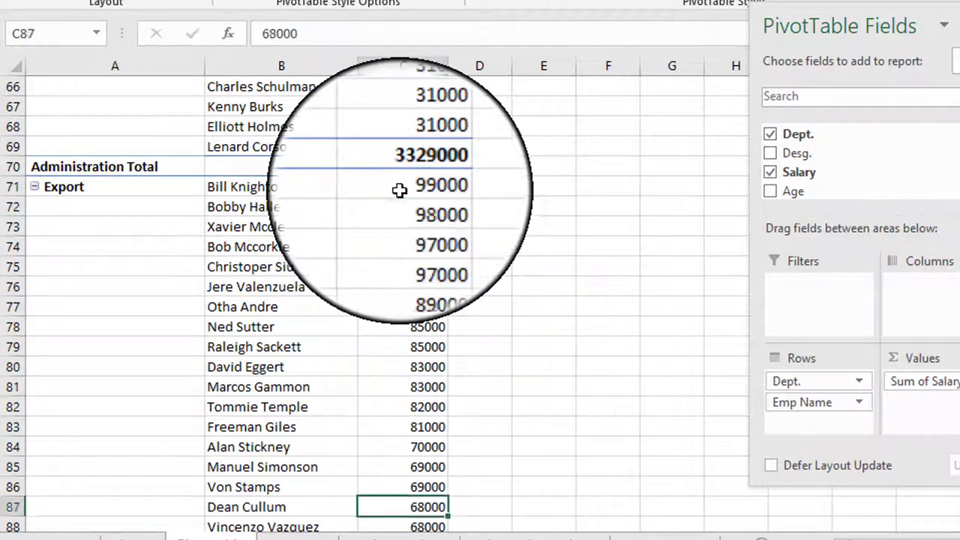
pyautogui.press('Down')
pyautogui.press('Down')
pyautogui.press('Down')
pyautogui.press('Down')
pyautogui.press('Down')
pyautogui.press('Down')
pyautogui.press('Down')
pyautogui.press('Down')
pyautogui.press('Down')
pyautogui.press('Down')
pyautogui.press('Down')
pyautogui.press('Down')
pyautogui.press('Down')
pyautogui.press('Down')
pyautogui.press('Down')
pyautogui.press('Down')
pyautogui.press('Down')
pyautogui.press('Down')
pyautogui.press('Down')
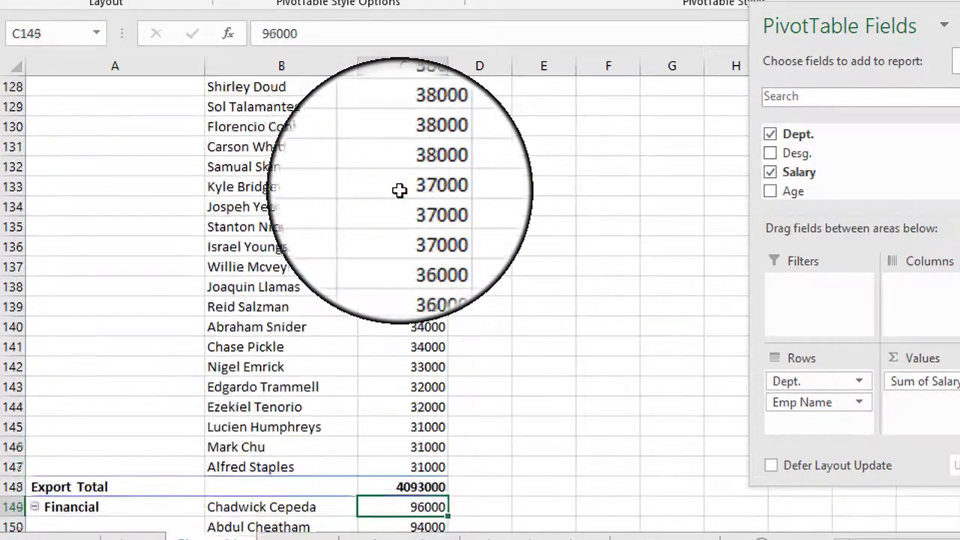
pyautogui.hotkey('ctrl', 'Up')
pyautogui.hotkey('ctrl', 'Up')
pyautogui.press('Down')
pyautogui.press('Down')
pyautogui.press('Down')
pyautogui.press('Down')
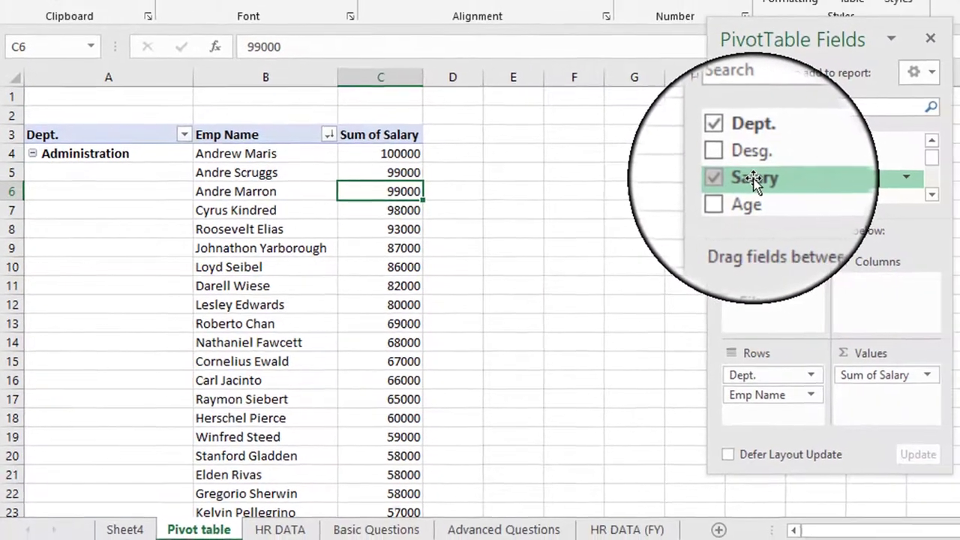
# - Add Salary to the values a second time and show that column as Rank Largest to Smallest with Emp Name as base field
pyautogui.moveTo(754, 180); pyautogui.dragTo(864, 401)
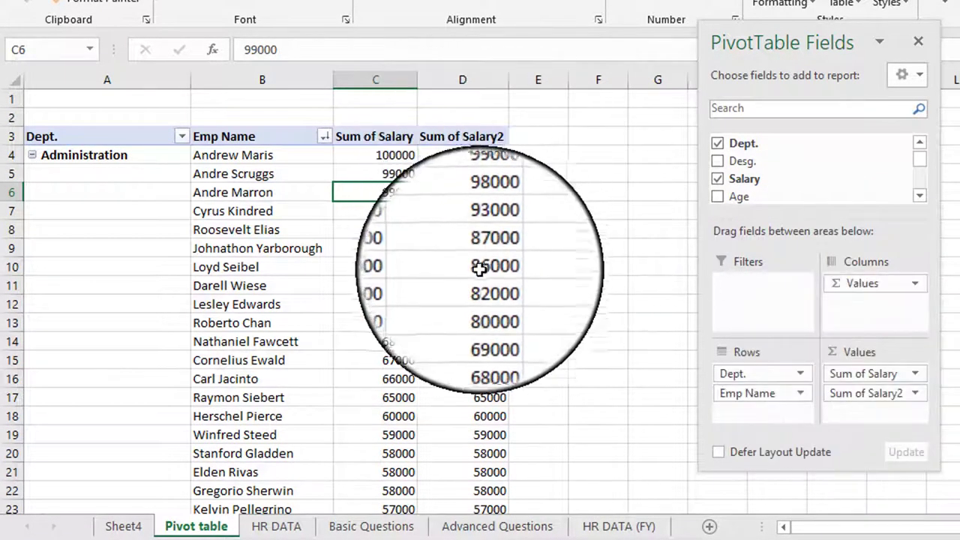
pyautogui.click(476, 192)
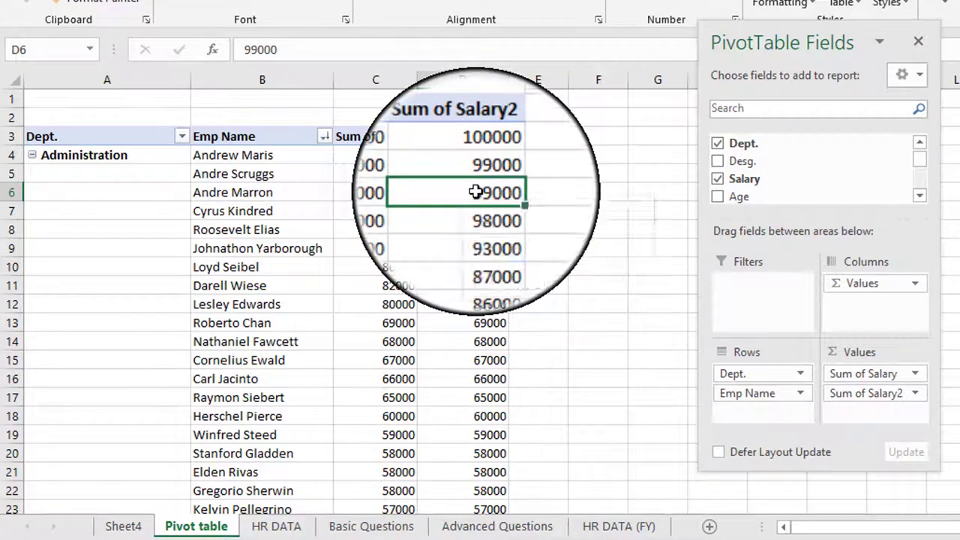
pyautogui.rightClick(476, 192)
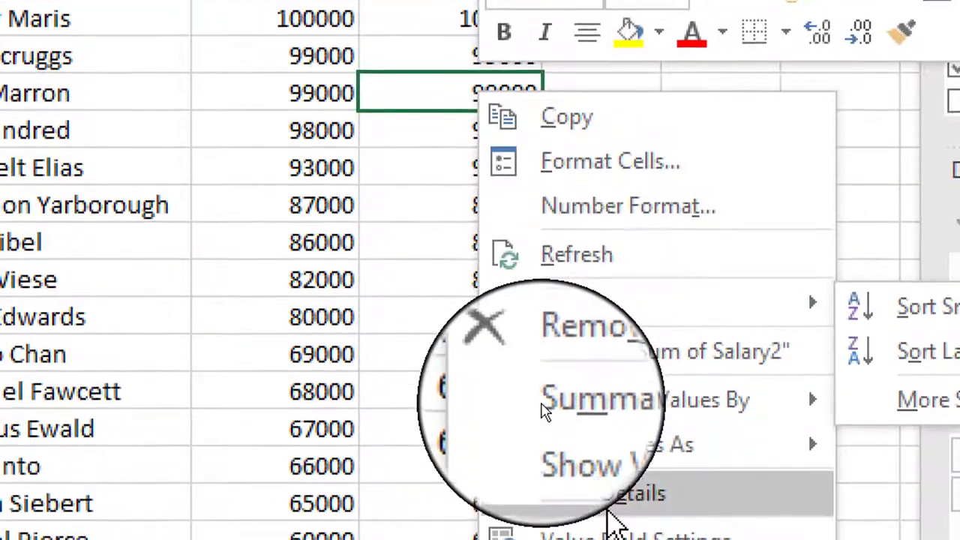
pyautogui.moveTo(637, 539)
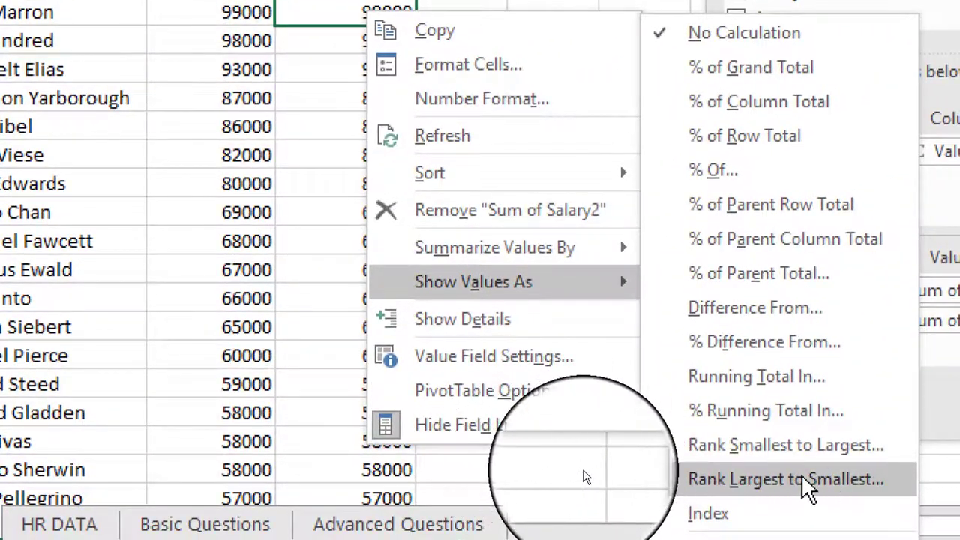
pyautogui.click(807, 484)
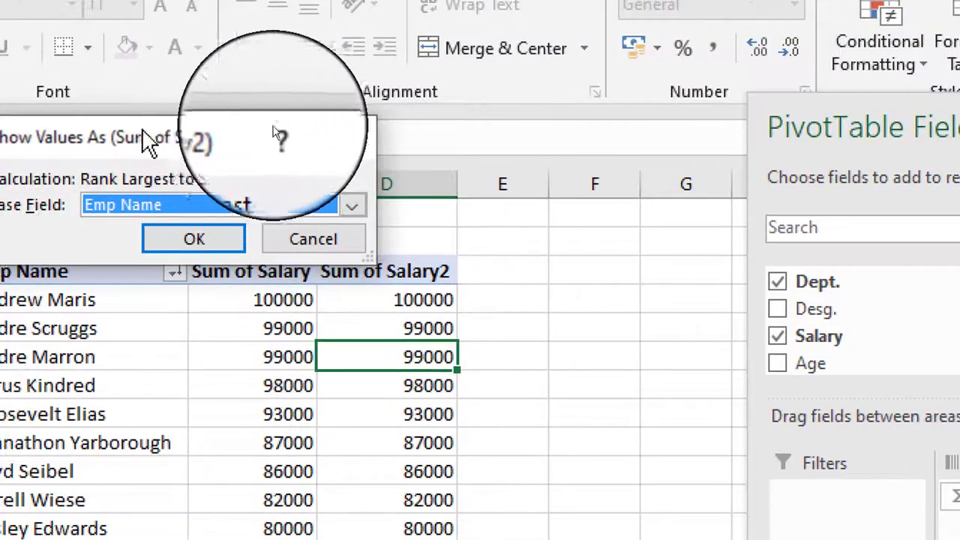
pyautogui.moveTo(233, 135); pyautogui.dragTo(559, 192)
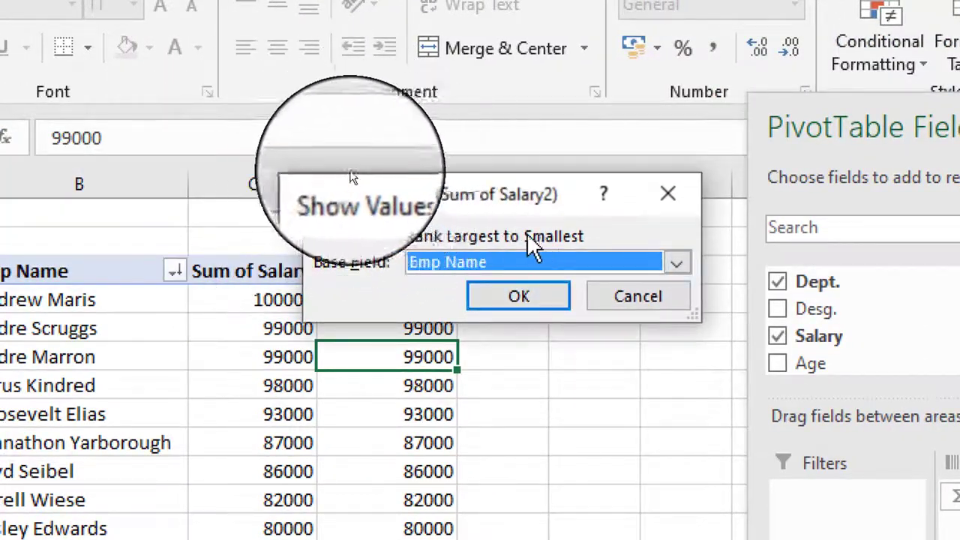
pyautogui.click(531, 298)
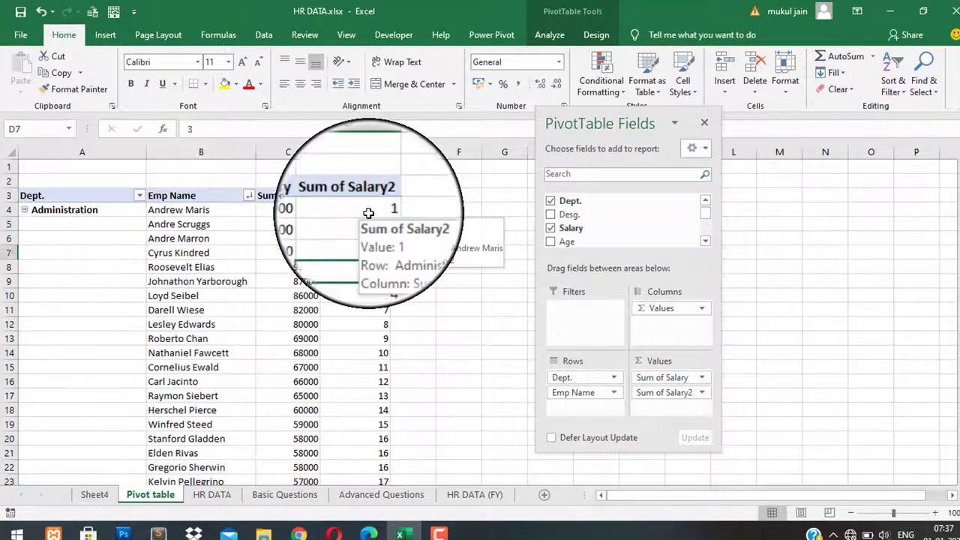
# - Examine the salary ranks through the Administration and Export departments, and return to the top of the rank column
pyautogui.press('Down')
pyautogui.press('Down')
pyautogui.press('Down')
pyautogui.press('Down')
pyautogui.press('Down')
pyautogui.press('Down')
pyautogui.press('Down')
pyautogui.press('Down')
pyautogui.press('Down')
pyautogui.press('Down')
pyautogui.press('Down')
pyautogui.press('Down')
pyautogui.press('Down')
pyautogui.press('Down')
pyautogui.press('Down')
pyautogui.press('Down')
pyautogui.press('Down')
pyautogui.press('Down')
pyautogui.press('Down')
pyautogui.press('Down')
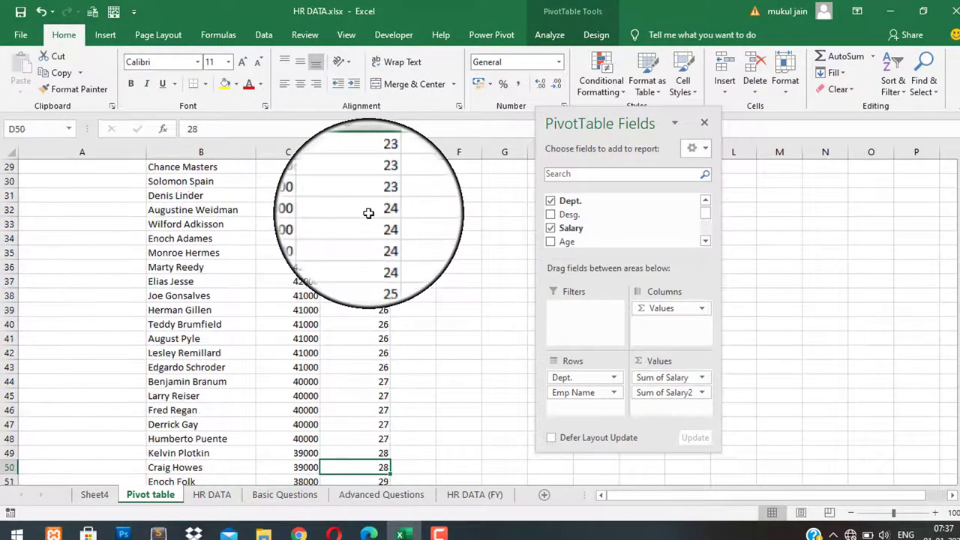
pyautogui.press('Down')
pyautogui.press('Down')
pyautogui.press('Down')
pyautogui.press('Down')
pyautogui.press('Down')
pyautogui.press('Down')
pyautogui.press('Down')
pyautogui.press('Down')
pyautogui.press('Down')
pyautogui.press('Down')
pyautogui.press('Down')
pyautogui.press('Down')
pyautogui.press('Down')
pyautogui.press('Down')
pyautogui.press('Down')
pyautogui.press('Down')
pyautogui.press('Down')
pyautogui.press('Down')
pyautogui.press('Down')
pyautogui.press('Down')
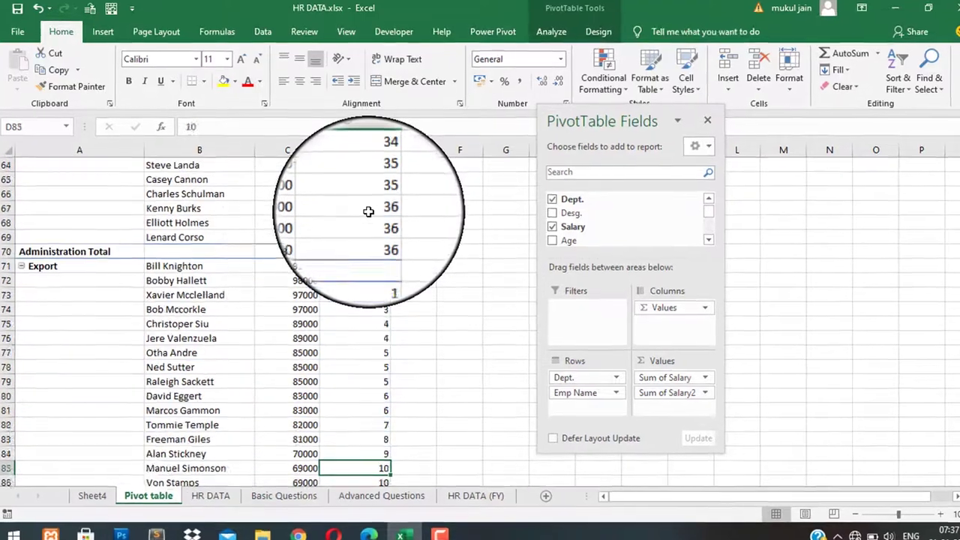
pyautogui.press('Down')
pyautogui.press('Down')
pyautogui.press('Down')
pyautogui.press('Down')
pyautogui.press('Down')
pyautogui.press('Down')
pyautogui.press('Down')
pyautogui.press('Down')
pyautogui.press('Down')
pyautogui.press('Down')
pyautogui.press('Down')
pyautogui.press('Down')
pyautogui.press('Down')
pyautogui.press('Down')
pyautogui.press('Down')
pyautogui.press('Down')
pyautogui.press('Down')
pyautogui.press('Down')
pyautogui.press('Down')
pyautogui.press('Down')
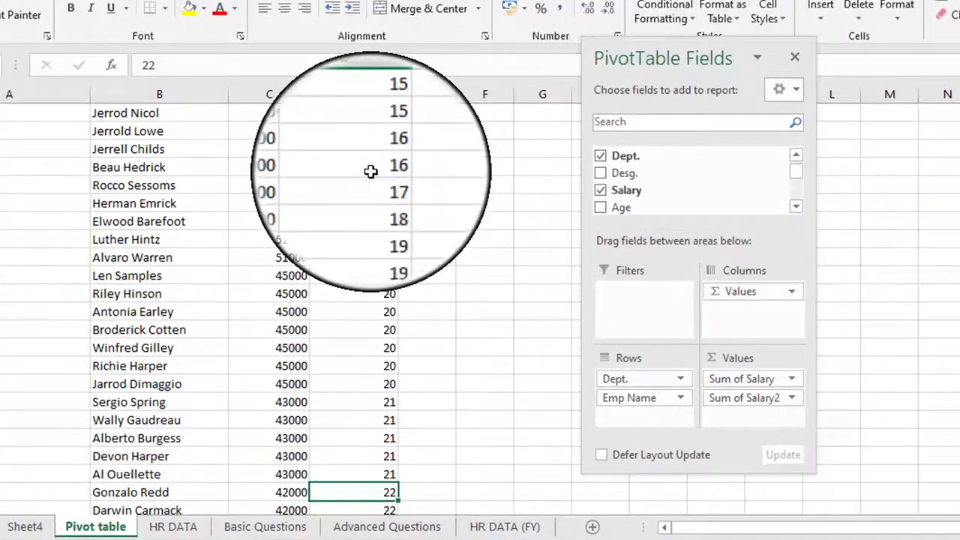
pyautogui.hotkey('ctrl', 'Up')
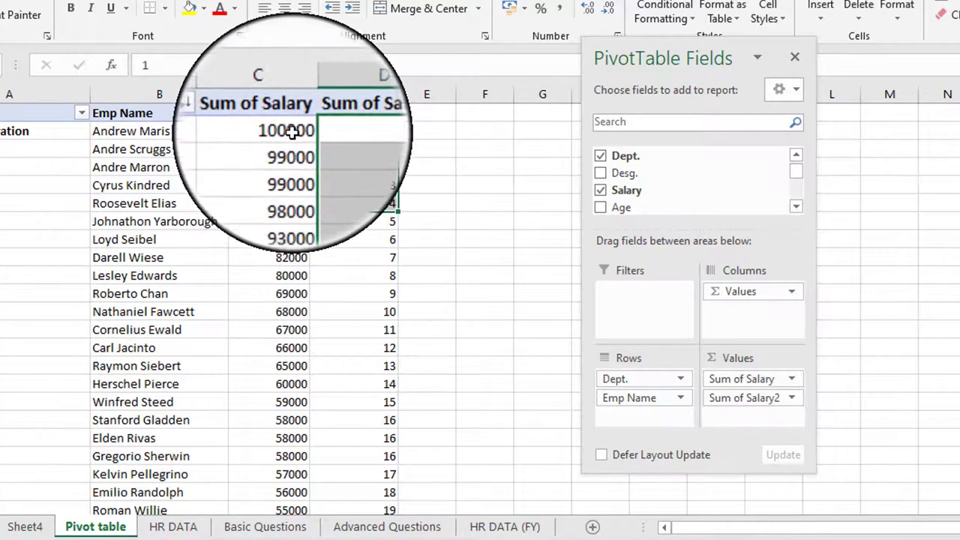
# - Filter Emp Name with a Top 10 value filter showing the top 10 items by Sum of Salary
pyautogui.moveTo(349, 131); pyautogui.dragTo(338, 238)
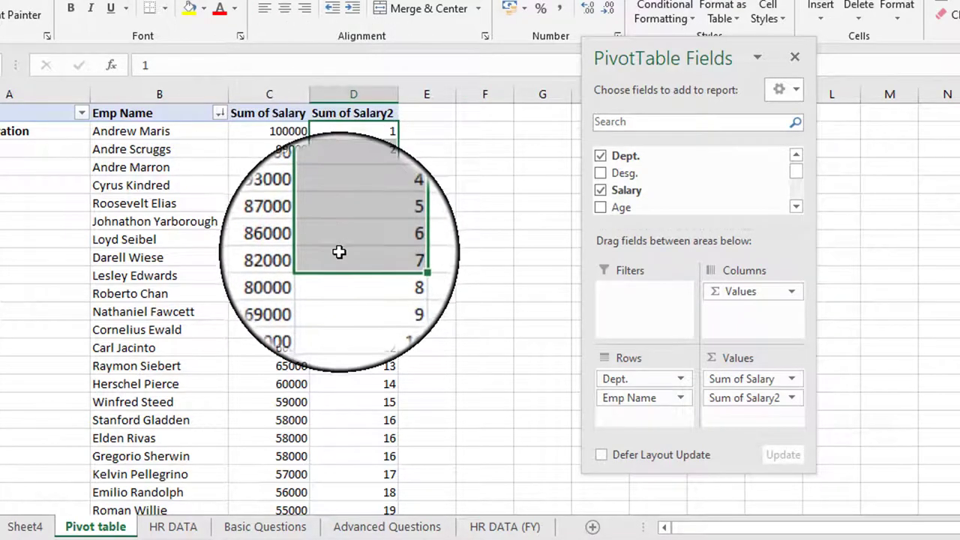
pyautogui.moveTo(340, 274); pyautogui.dragTo(340, 287)
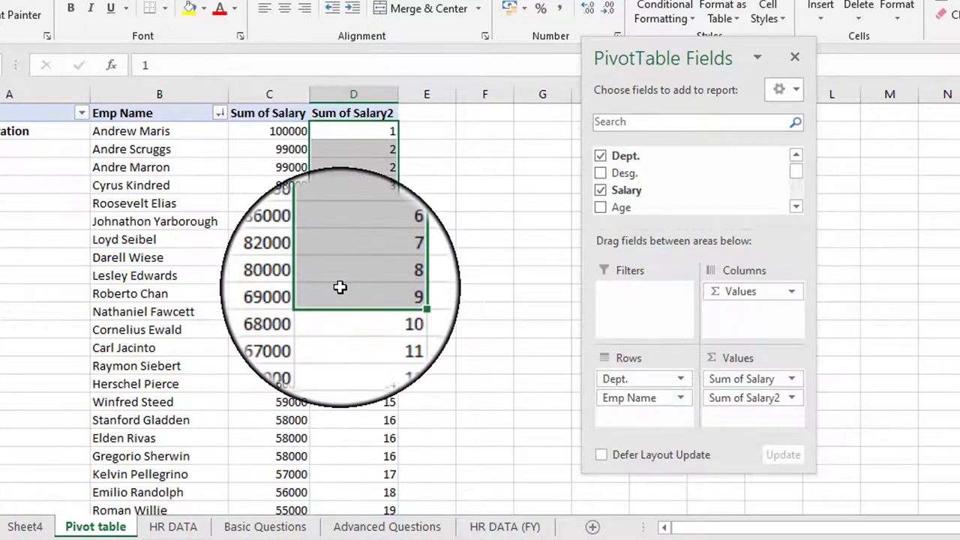
pyautogui.click(270, 185)
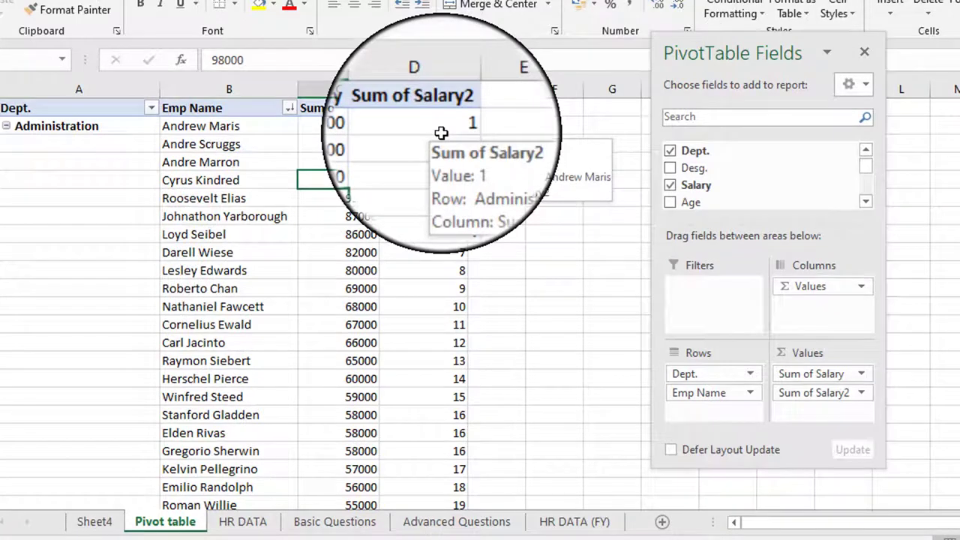
pyautogui.click(290, 109)
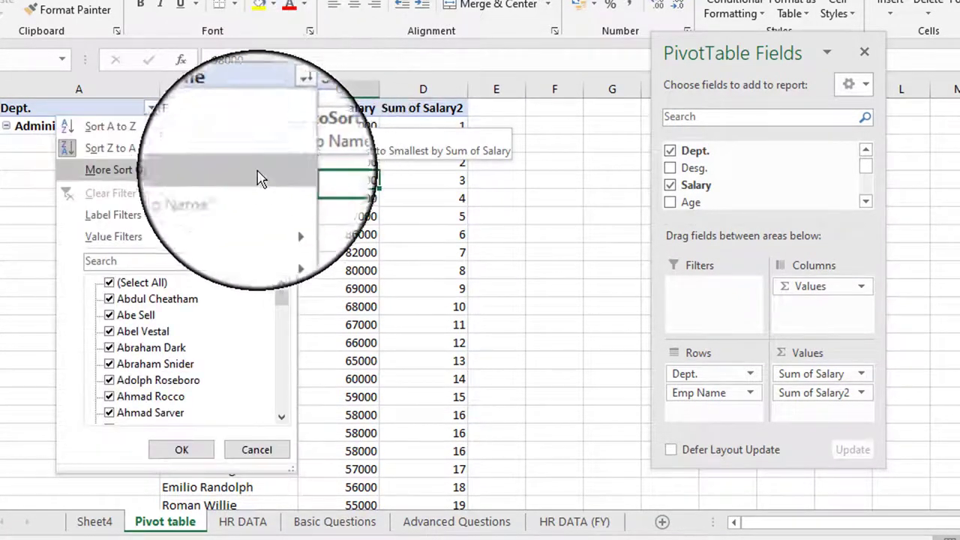
pyautogui.moveTo(233, 240)
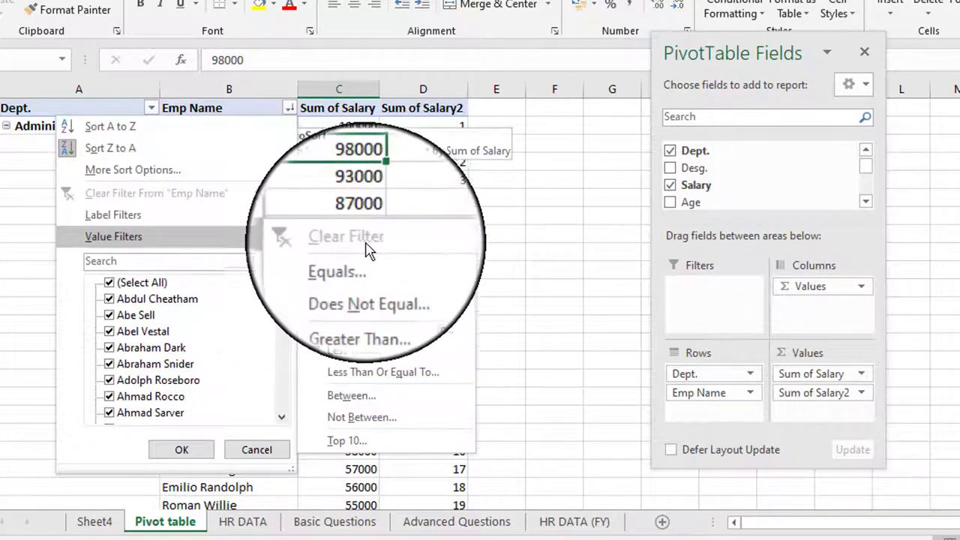
pyautogui.click(358, 441)
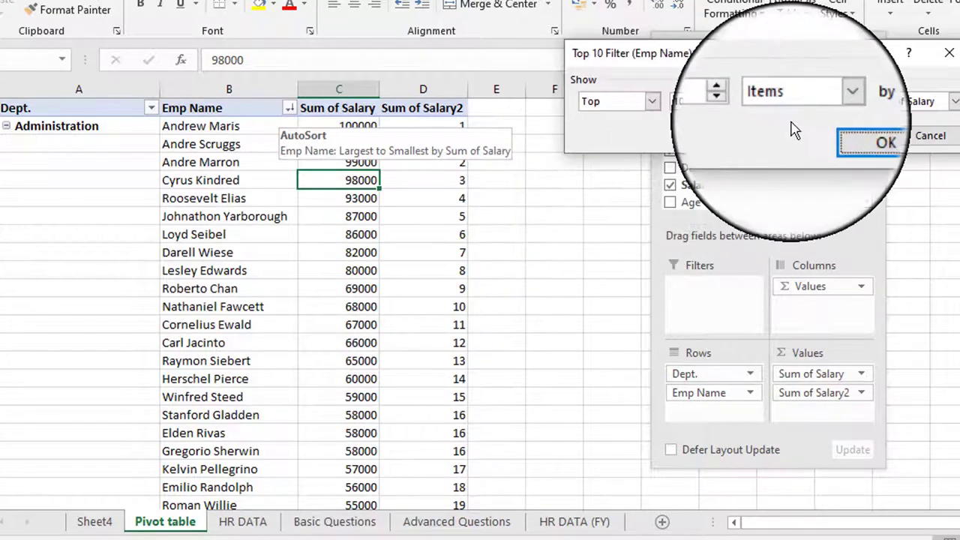
pyautogui.click(855, 135)
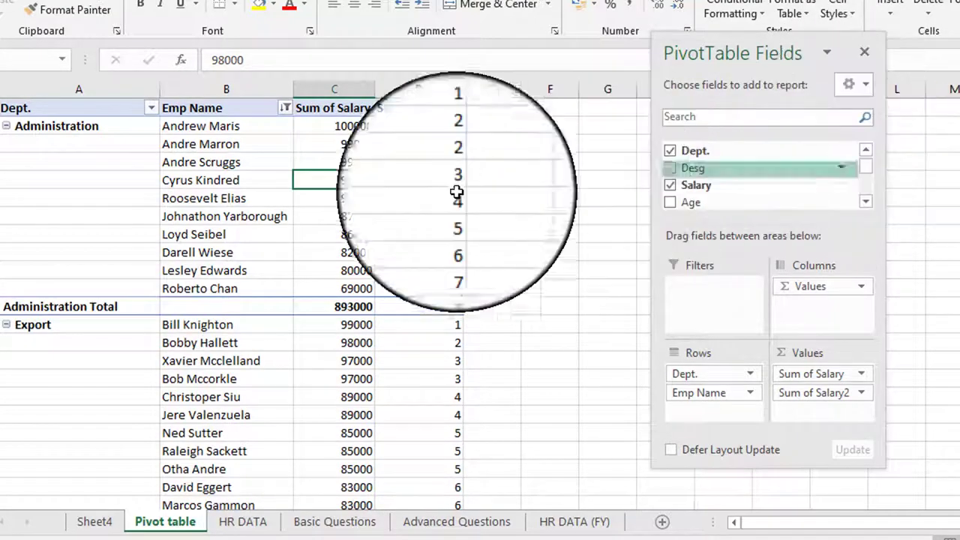
# - Check the filtered Administration employees and their salaries, and end with an empty cell outside the PivotTable selected
pyautogui.moveTo(343, 124); pyautogui.dragTo(338, 288)
pyautogui.moveTo(240, 131); pyautogui.dragTo(229, 285)
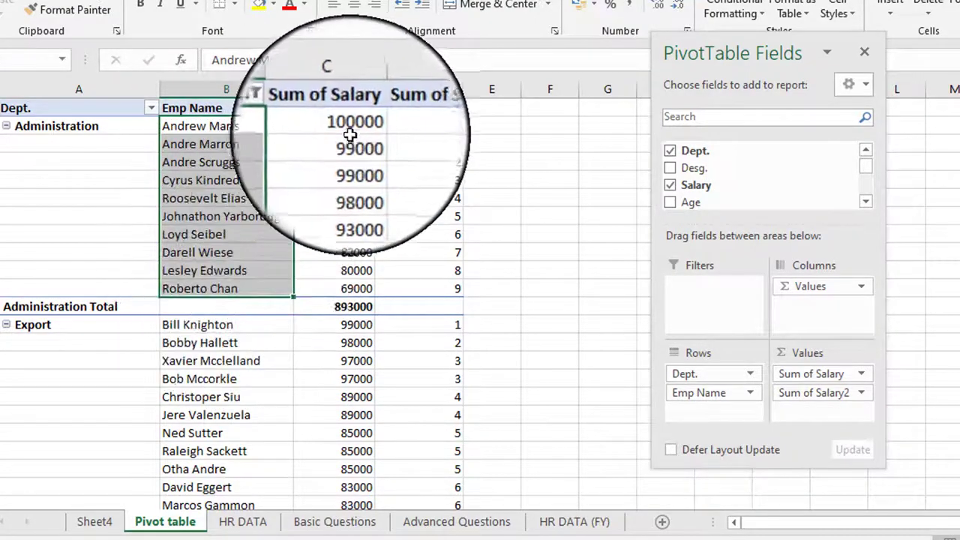
pyautogui.moveTo(343, 125); pyautogui.dragTo(336, 294)
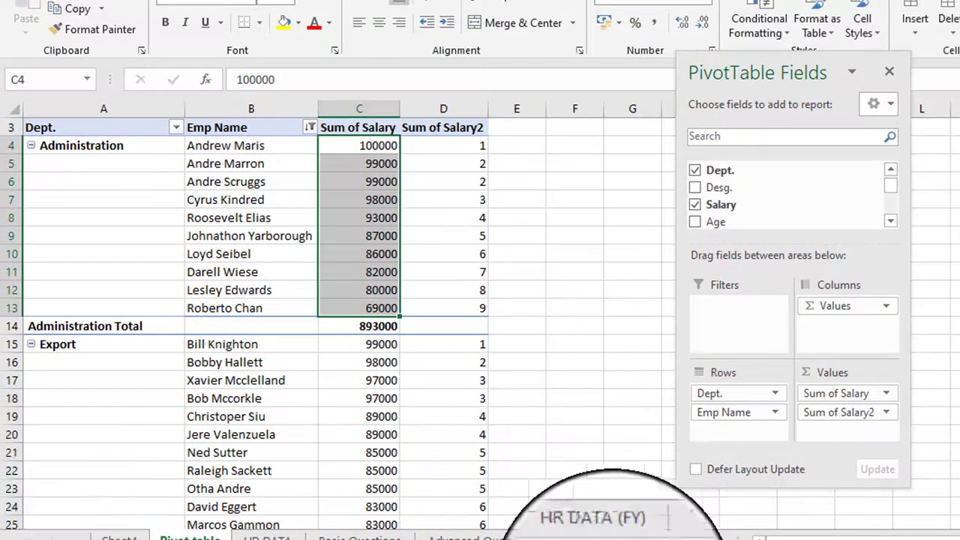
pyautogui.click(587, 294)
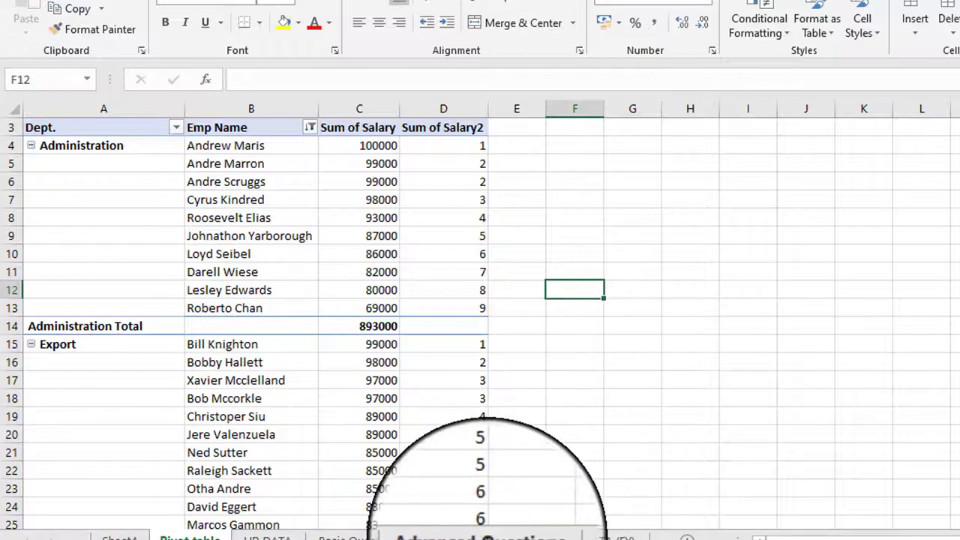
# - Read the question on the Advanced Questions sheet about how many employees fall into the given salary buckets
pyautogui.click(484, 536)
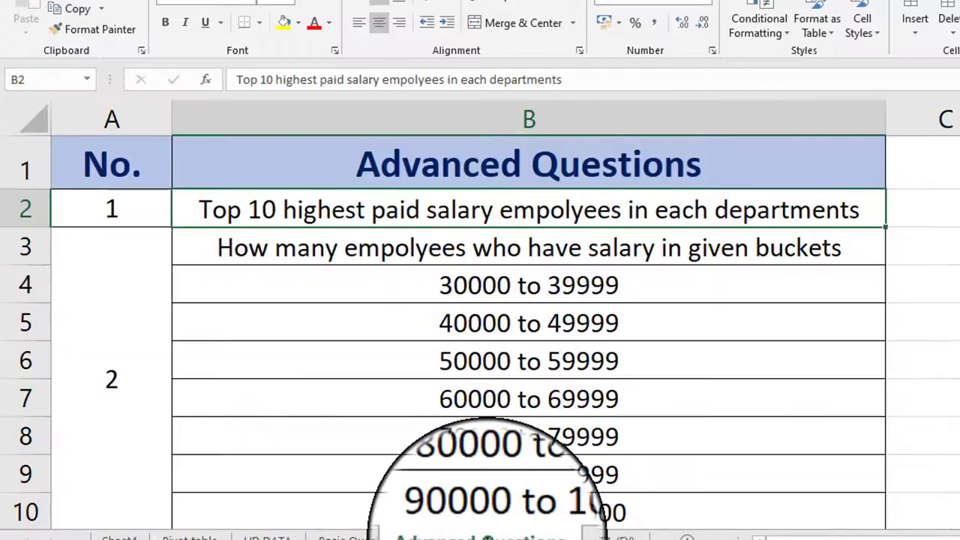
pyautogui.click(381, 251)
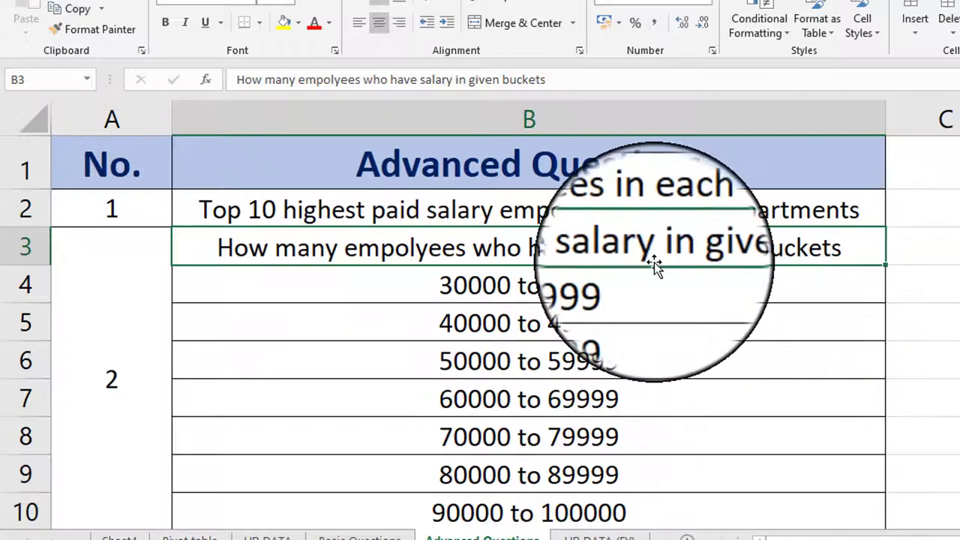
pyautogui.click(459, 280)
pyautogui.scroll(-1, 451, 281)
pyautogui.press('Down')
pyautogui.press('Up')
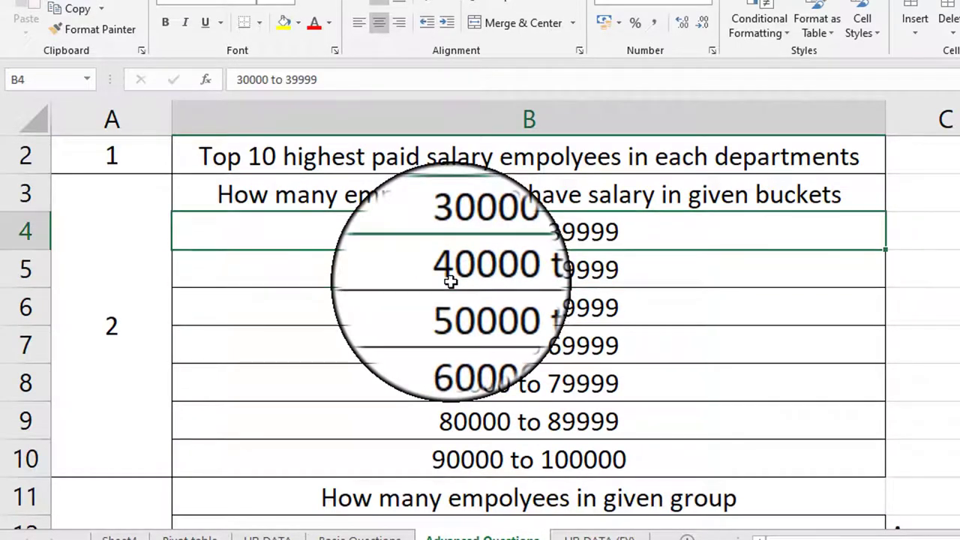
pyautogui.press('Up')
pyautogui.press('Up')
pyautogui.press('Up')
pyautogui.press('Down')
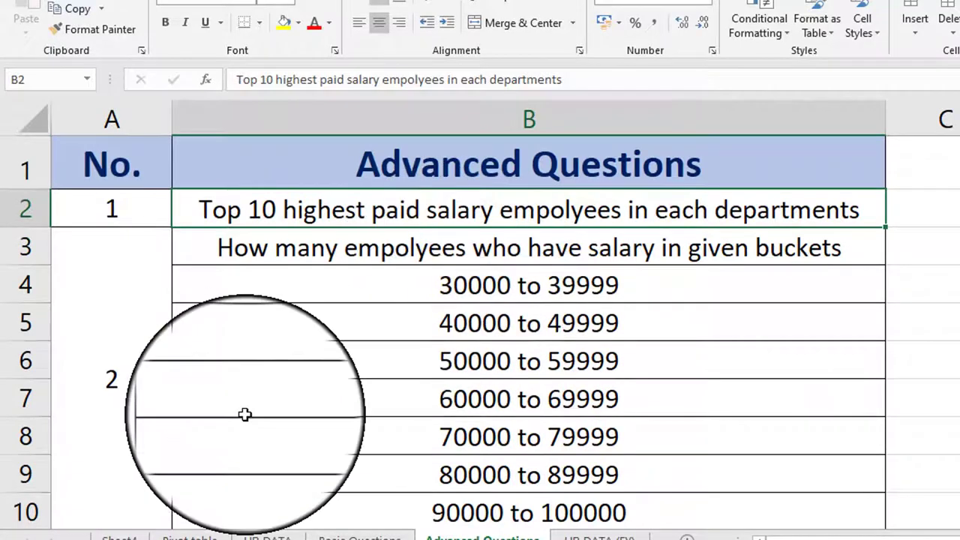
# - Return to the Pivot table sheet and remove Dept., Emp Name and both Salary values to empty the PivotTable
pyautogui.click(190, 537)
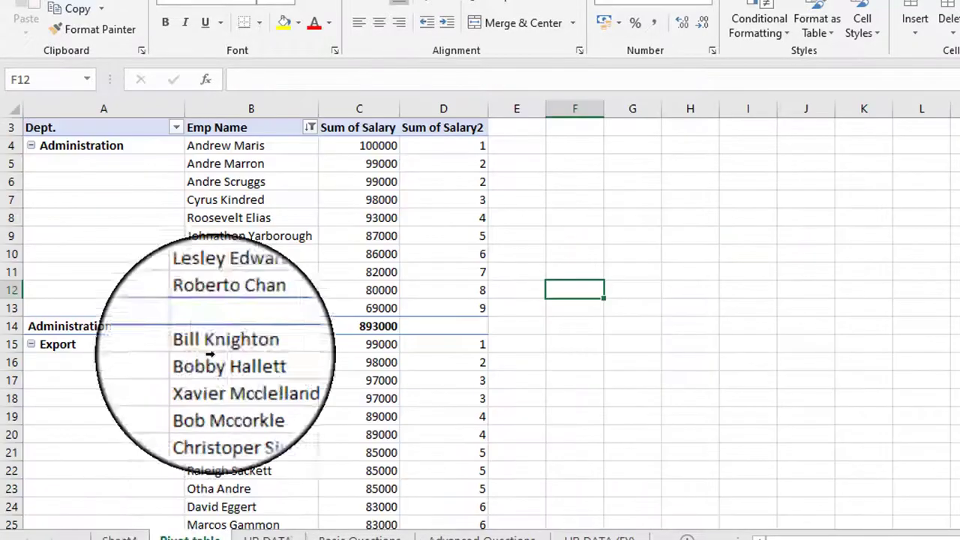
pyautogui.click(291, 243)
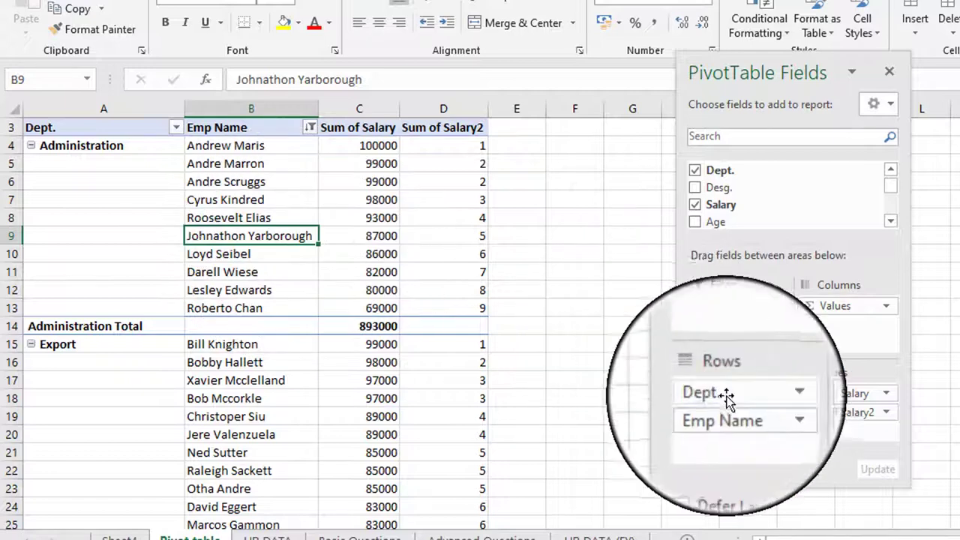
pyautogui.moveTo(729, 391); pyautogui.dragTo(622, 386)
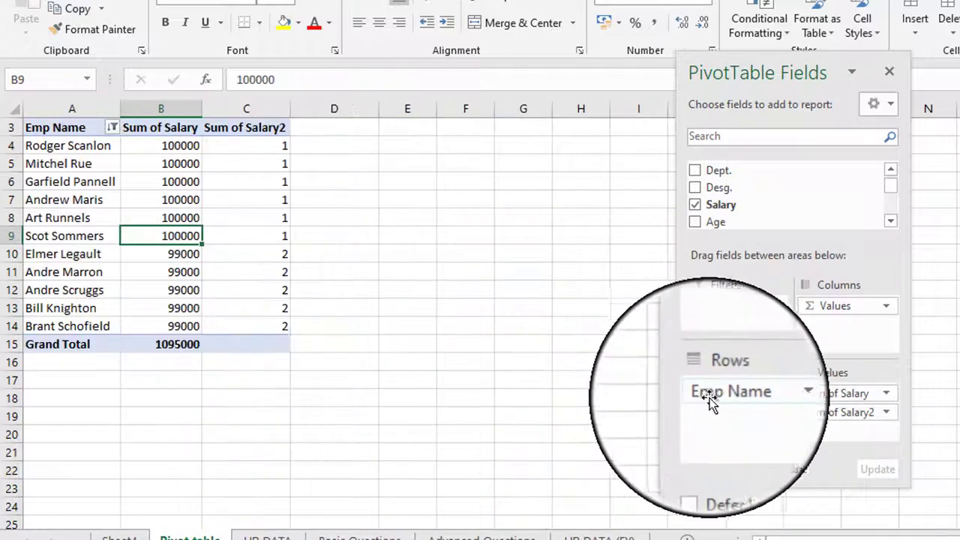
pyautogui.moveTo(708, 401); pyautogui.dragTo(633, 390)
pyautogui.moveTo(821, 398); pyautogui.dragTo(947, 364)
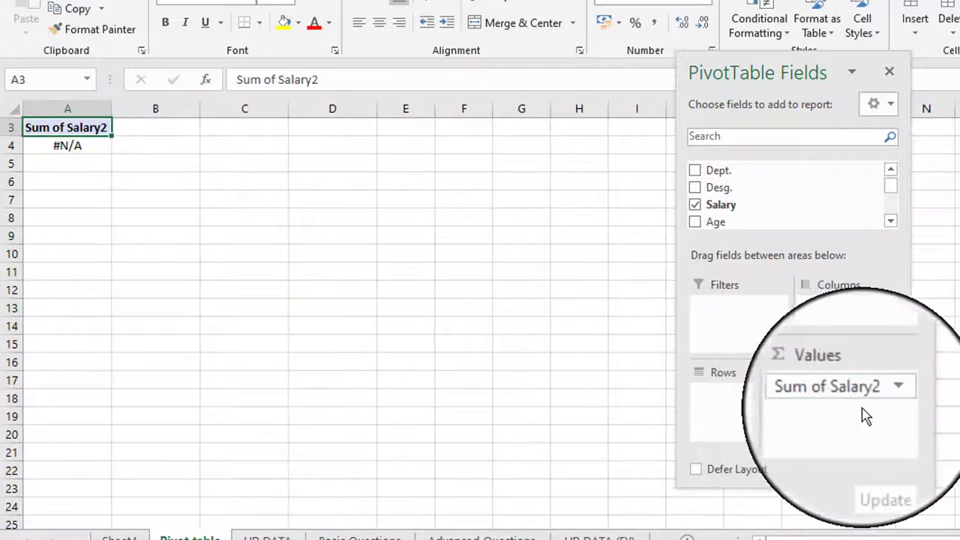
pyautogui.moveTo(862, 409); pyautogui.dragTo(870, 356)
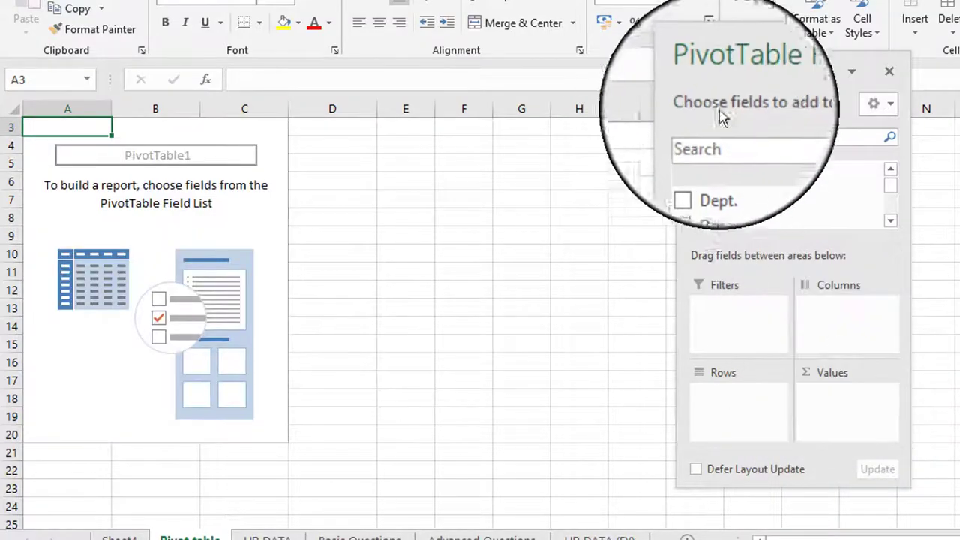
# - Move the field list closer to the PivotTable, add Salary to the rows and check the salary list from end to start
pyautogui.moveTo(731, 95); pyautogui.dragTo(425, 124)
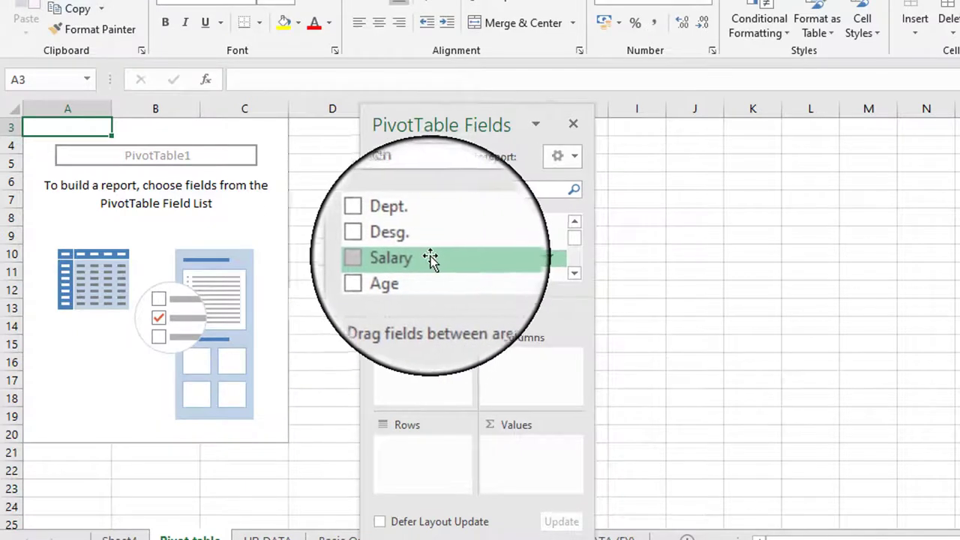
pyautogui.moveTo(430, 259); pyautogui.dragTo(417, 458)
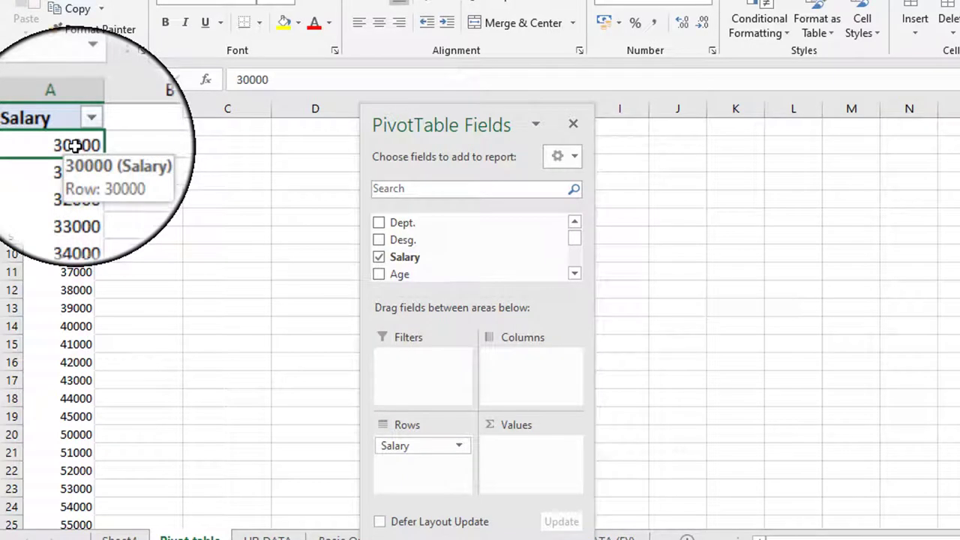
pyautogui.hotkey('ctrl', 'Down')
pyautogui.hotkey('ctrl', 'Up')
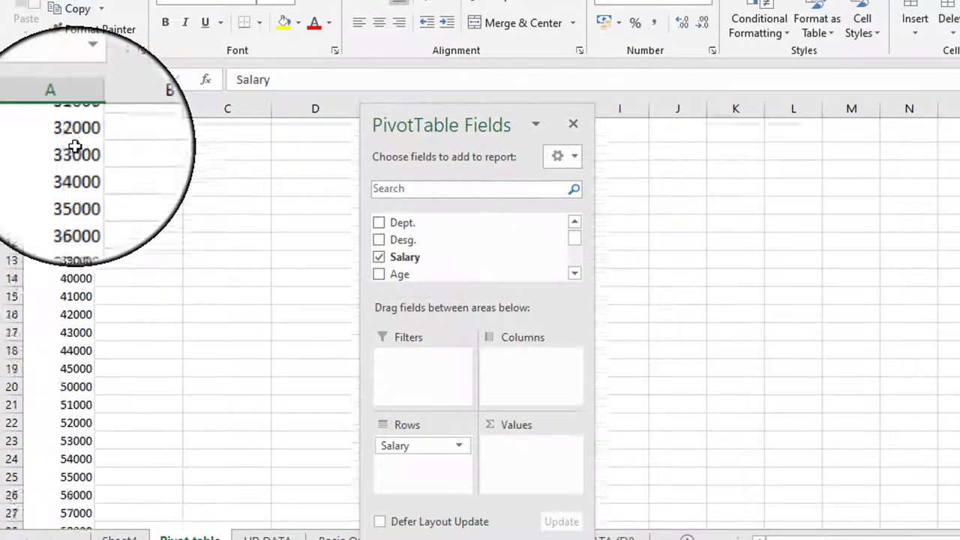
pyautogui.click(75, 146)
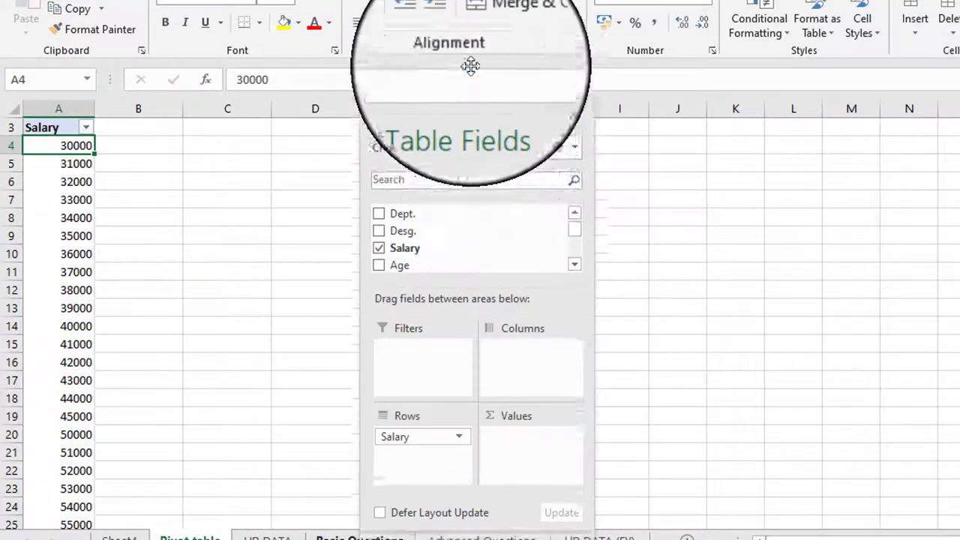
# - Check the required buckets on the Advanced Questions sheet and group the PivotTable's salaries from 30000 to 100000 by 10000
pyautogui.click(461, 538)
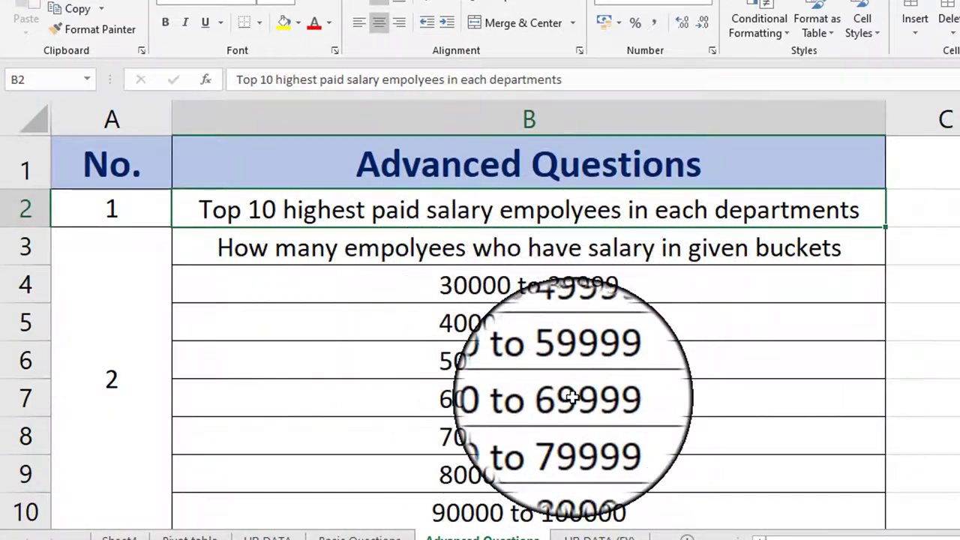
pyautogui.click(190, 537)
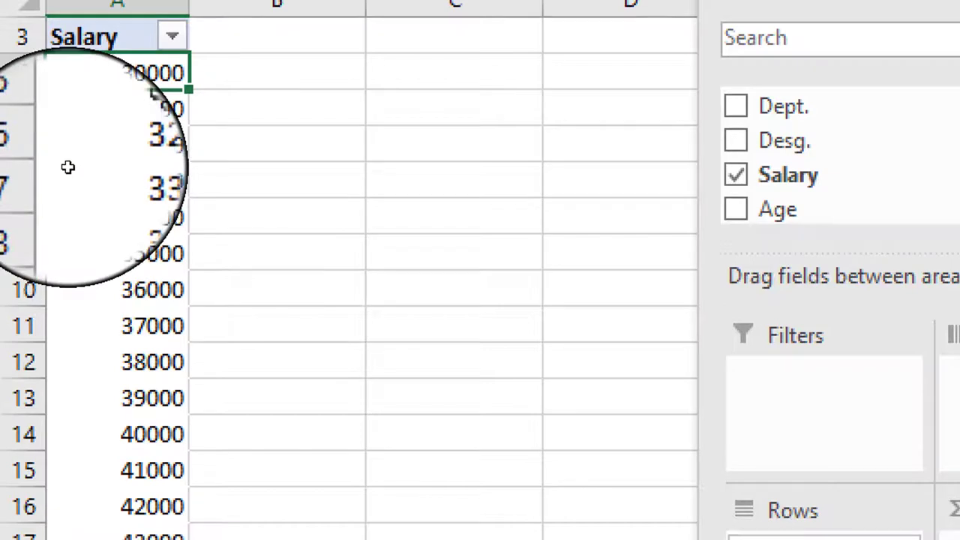
pyautogui.rightClick(68, 166)
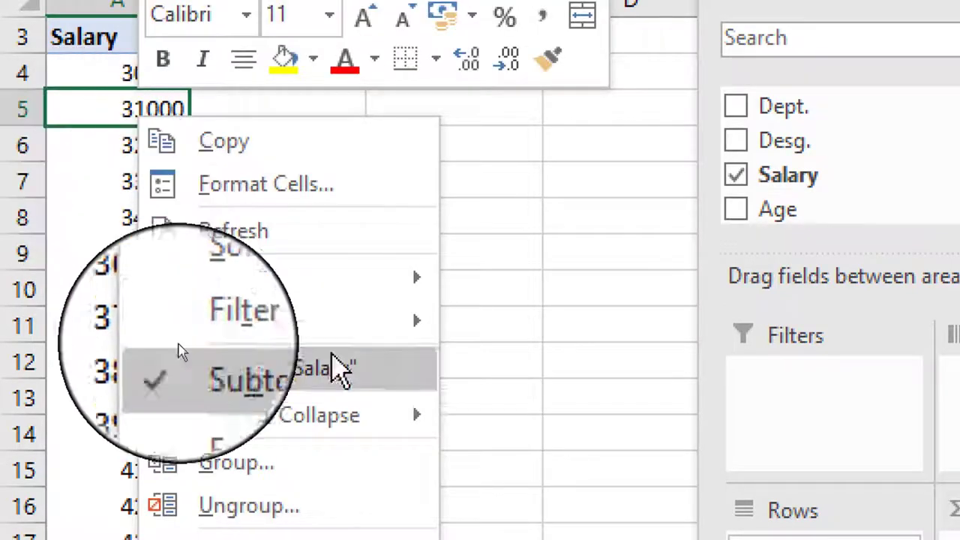
pyautogui.click(239, 462)
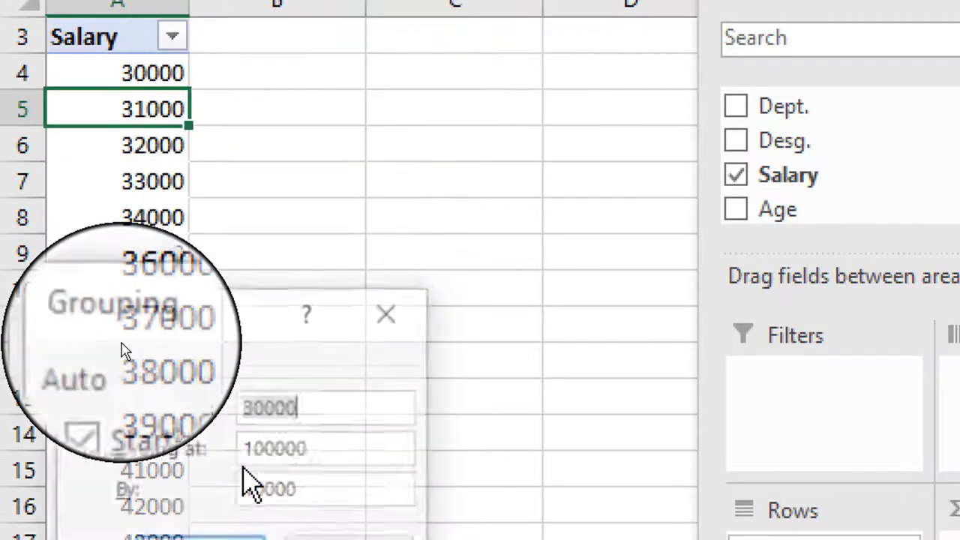
pyautogui.moveTo(202, 341); pyautogui.dragTo(382, 131)
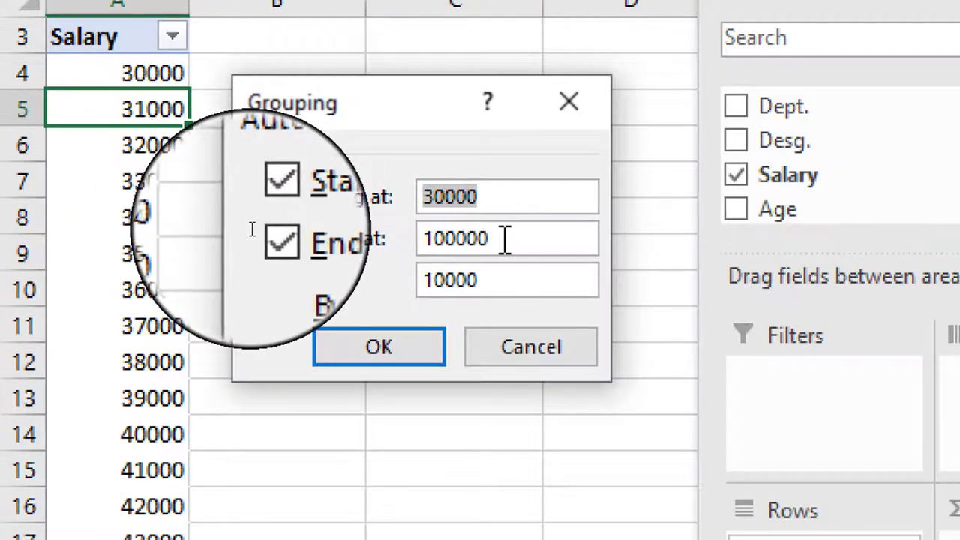
pyautogui.moveTo(482, 290); pyautogui.dragTo(396, 282)
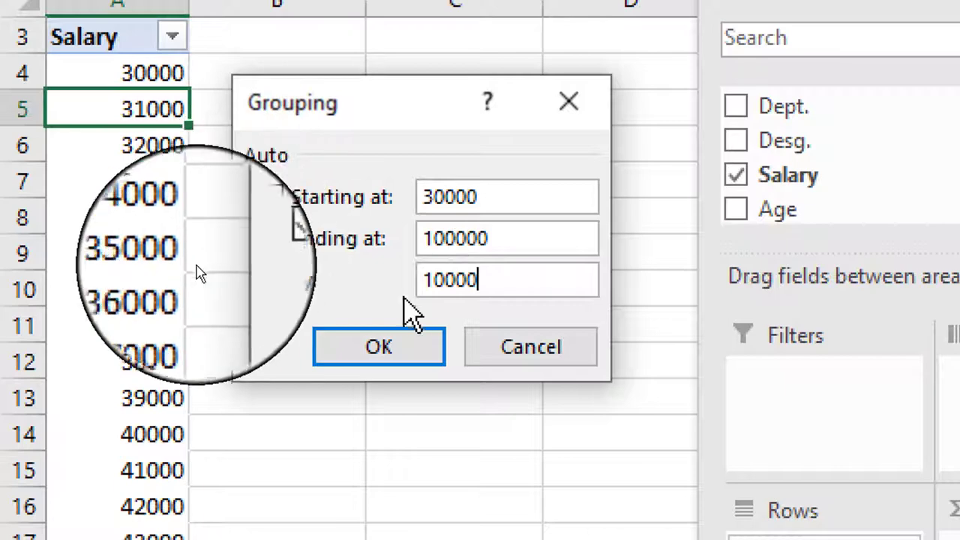
pyautogui.click(387, 347)
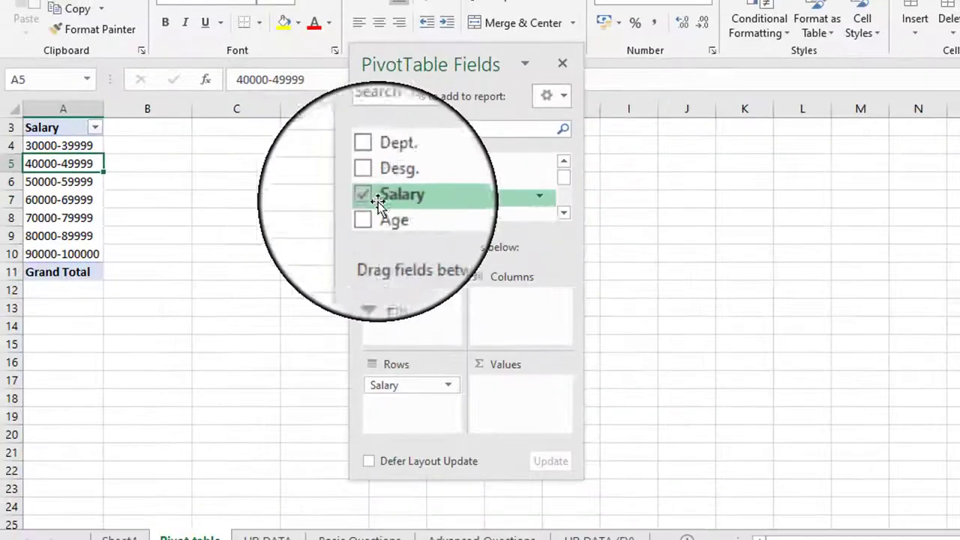
# - Move the field list beside the salary groups, add Emp Name to the values as a count and check each bucket's count
pyautogui.moveTo(424, 75); pyautogui.dragTo(317, 89)
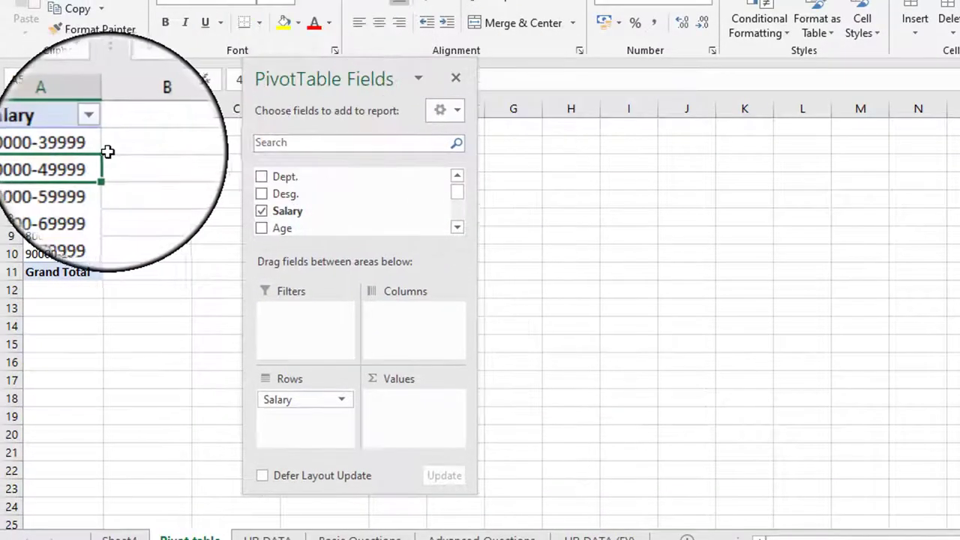
pyautogui.moveTo(98, 145); pyautogui.dragTo(88, 235)
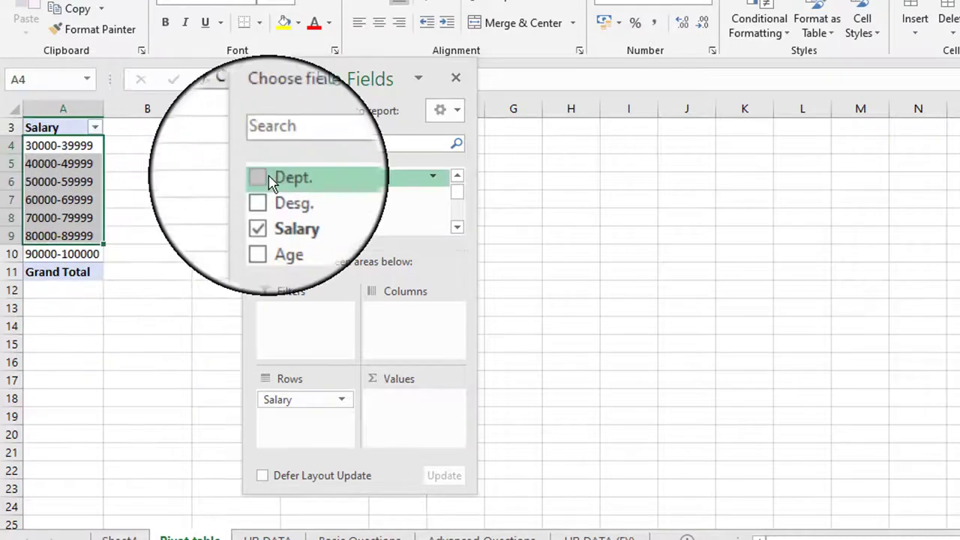
pyautogui.scroll(1, 458, 193)
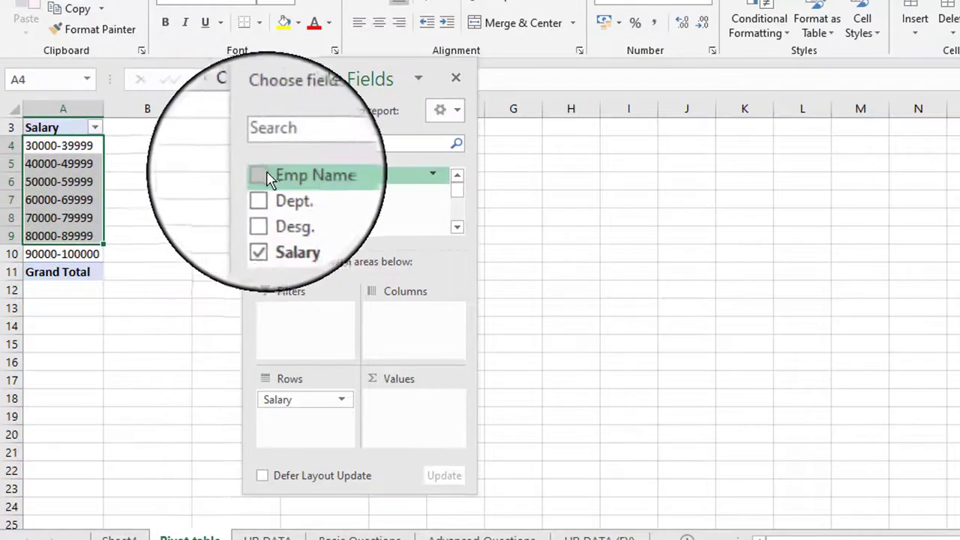
pyautogui.moveTo(291, 174); pyautogui.dragTo(406, 413)
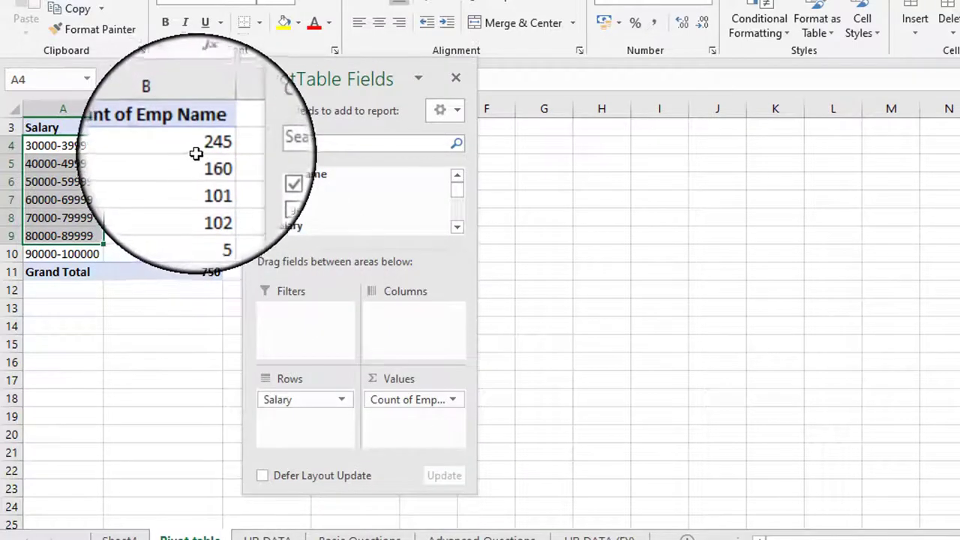
pyautogui.moveTo(198, 146); pyautogui.dragTo(195, 245)
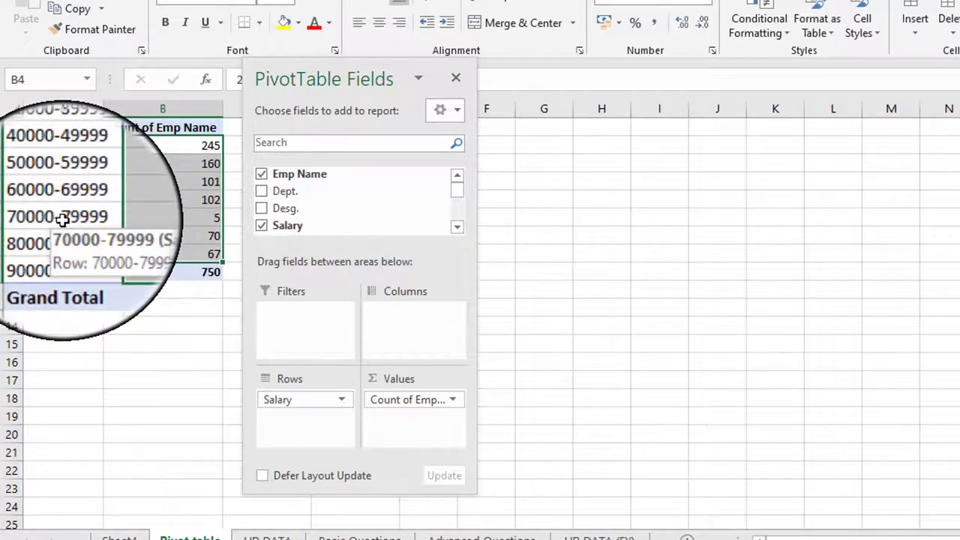
# - Fill the Advanced Questions heading and the first two questions with their salary buckets, cells B1:B10 on the Advanced Questions sheet, in yellow
pyautogui.click(164, 218)
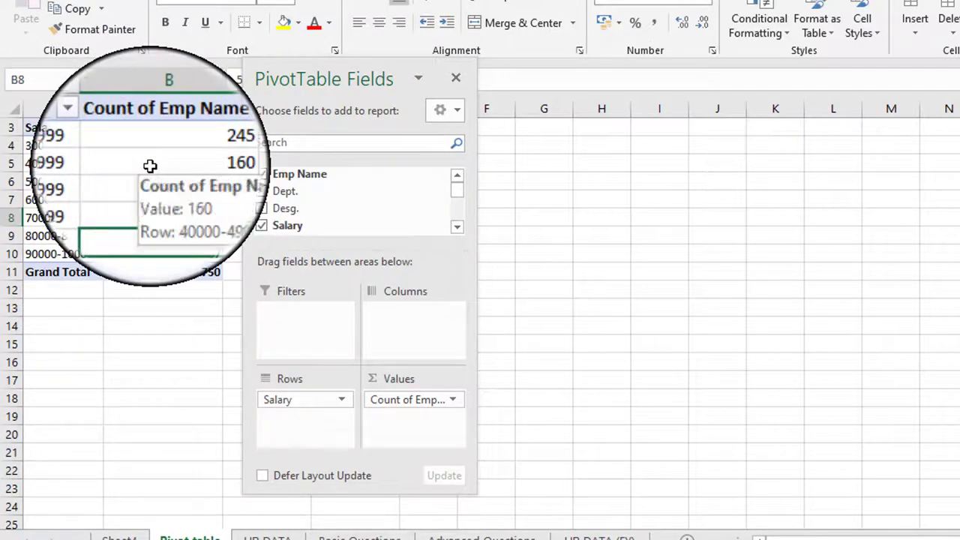
pyautogui.click(482, 537)
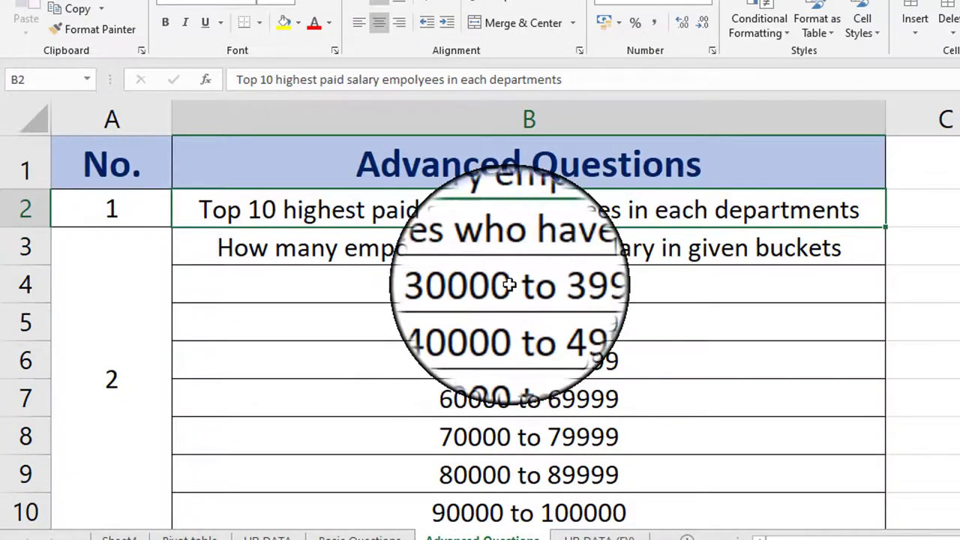
pyautogui.press('Up')
pyautogui.press('Down')
pyautogui.press('Up')
pyautogui.hotkey('shift', 'Down')
pyautogui.hotkey('shift', 'Down')
pyautogui.hotkey('shift', 'Down')
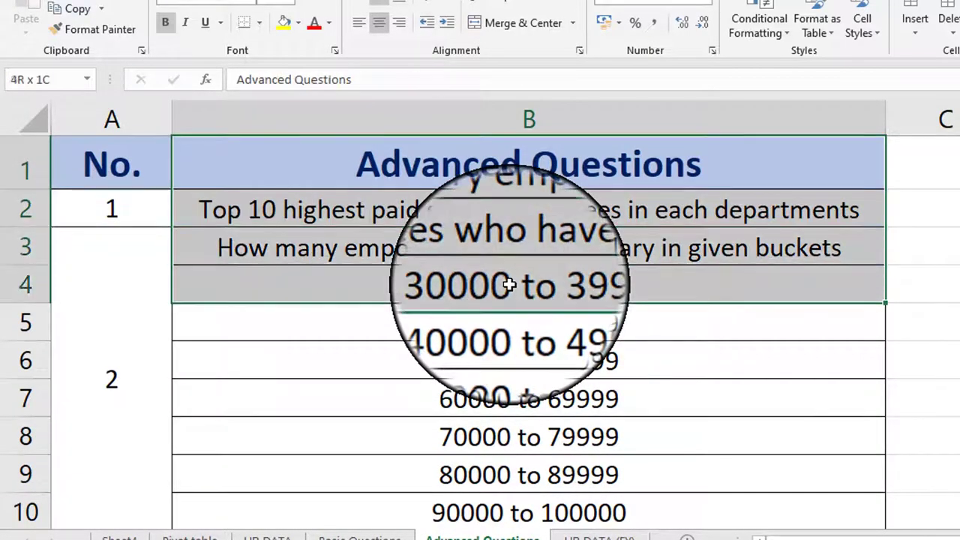
pyautogui.hotkey('shift', 'Down')
pyautogui.hotkey('shift', 'Down')
pyautogui.hotkey('shift', 'Down')
pyautogui.hotkey('shift', 'Down')
pyautogui.hotkey('shift', 'Down')
pyautogui.hotkey('shift', 'Down')
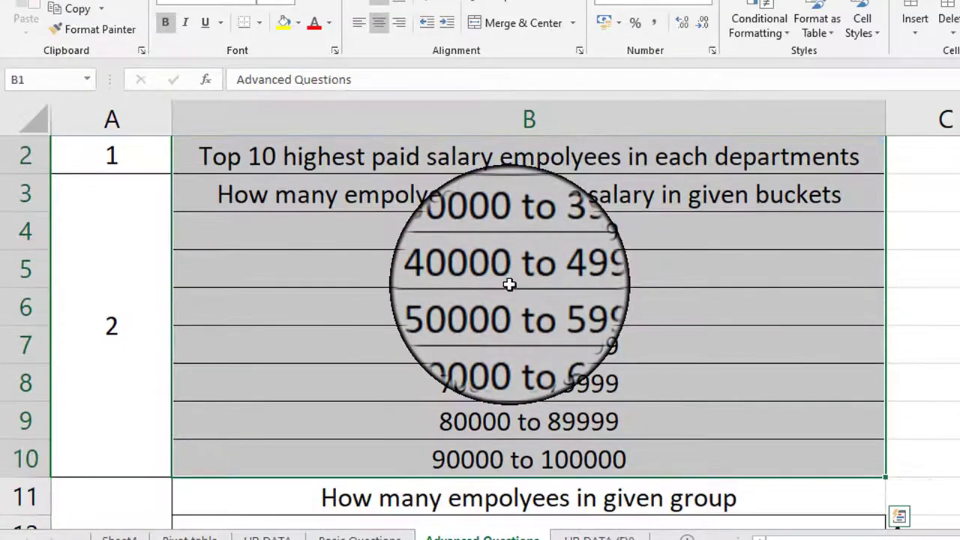
pyautogui.click(284, 23)
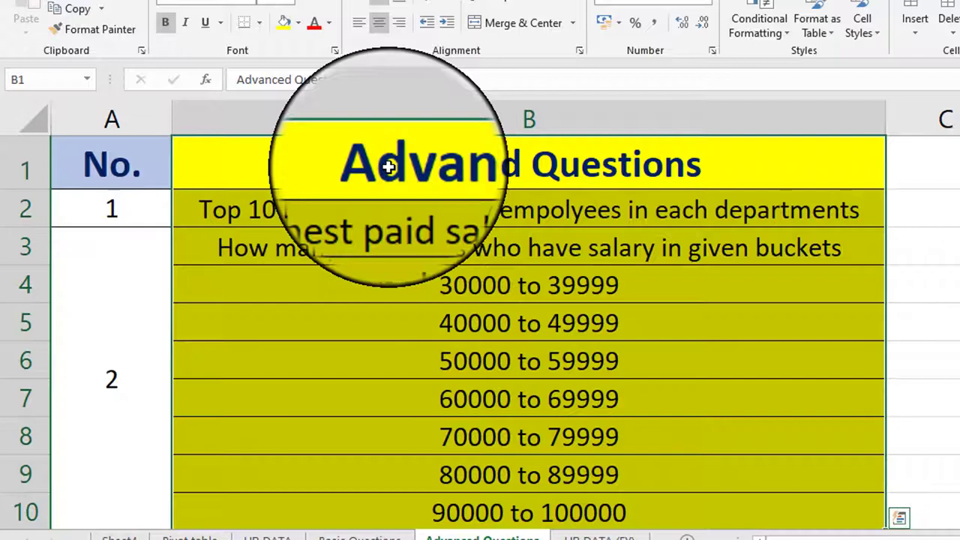
pyautogui.click(389, 167)
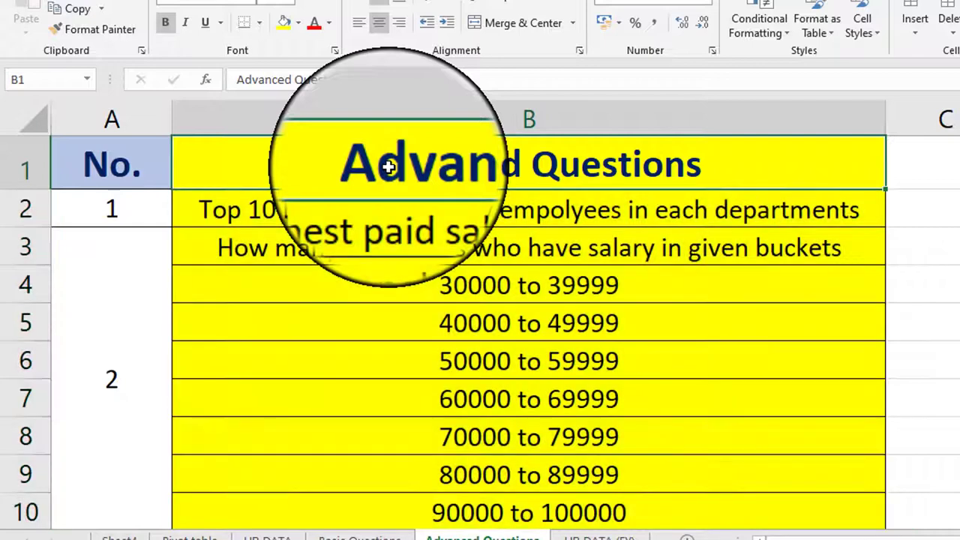